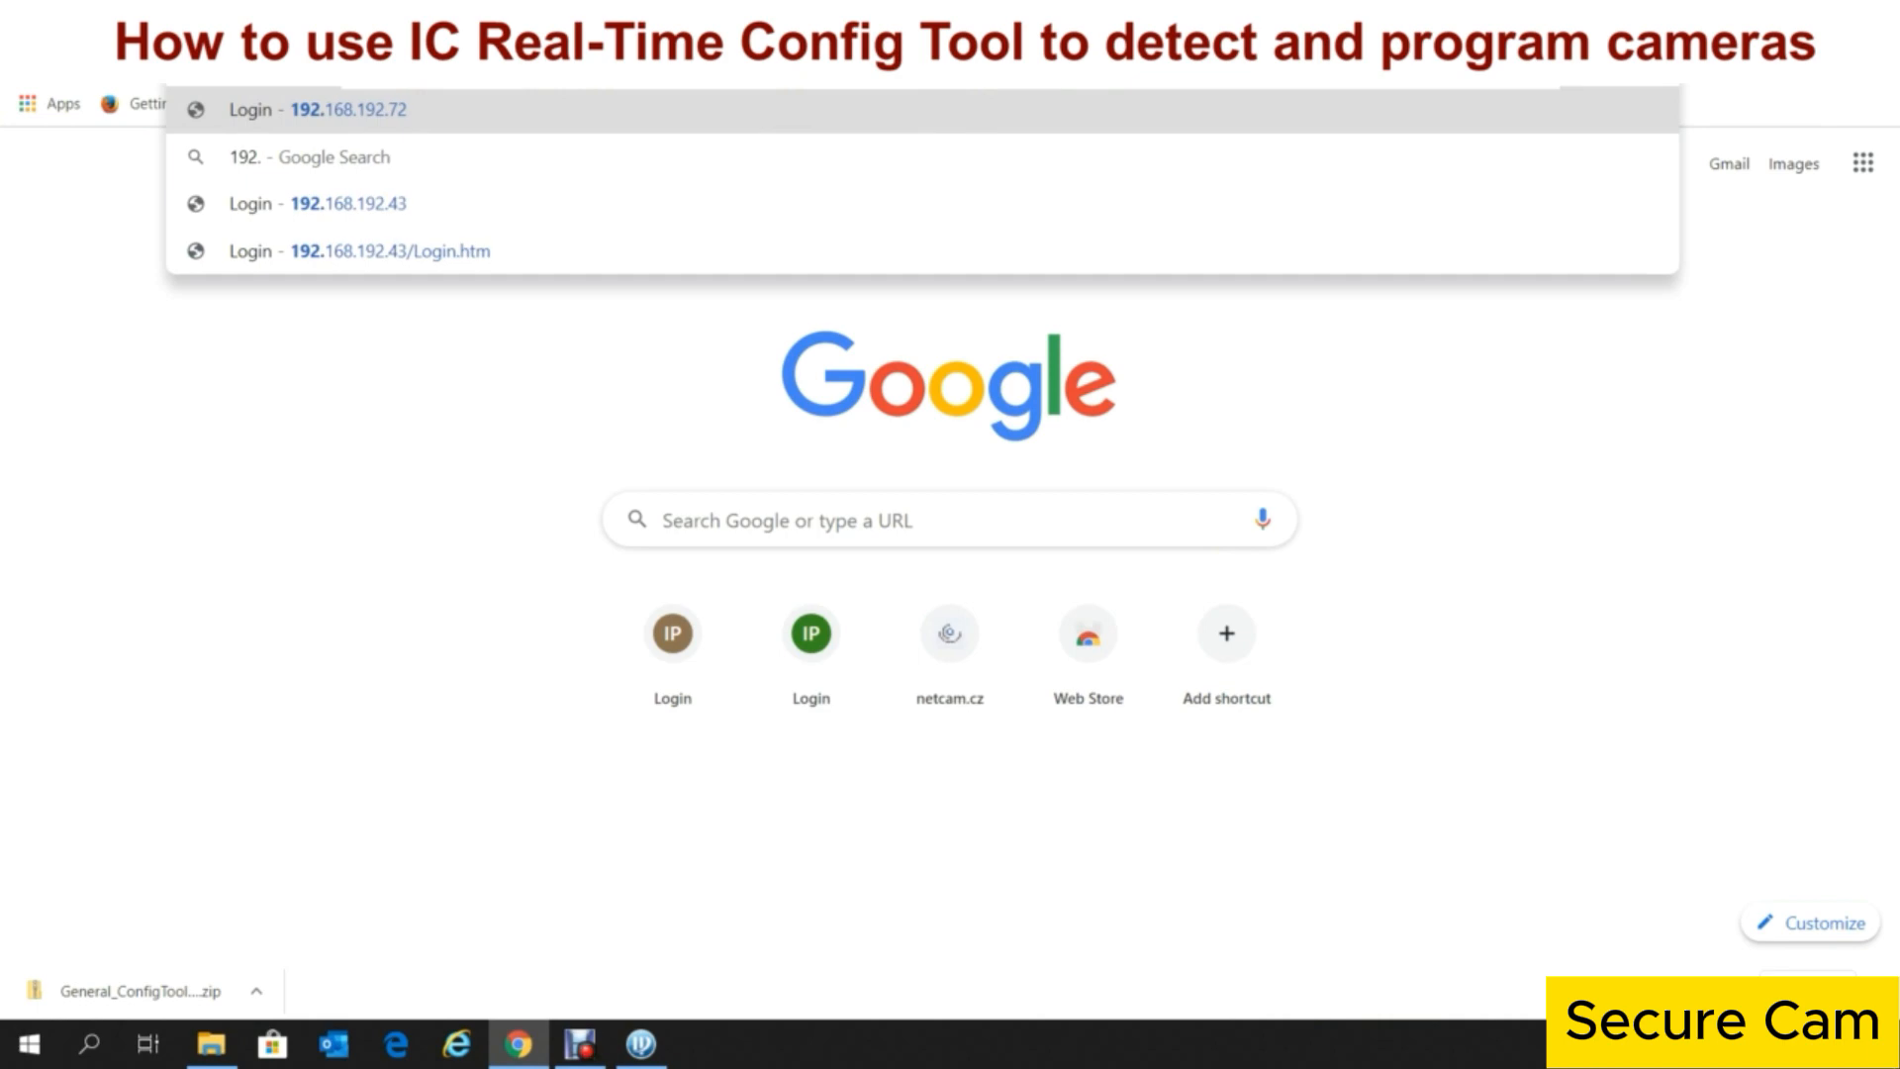
Step: Open the camera's web page at 192.168.192.53 and log in as admin with the account password
text(168.)
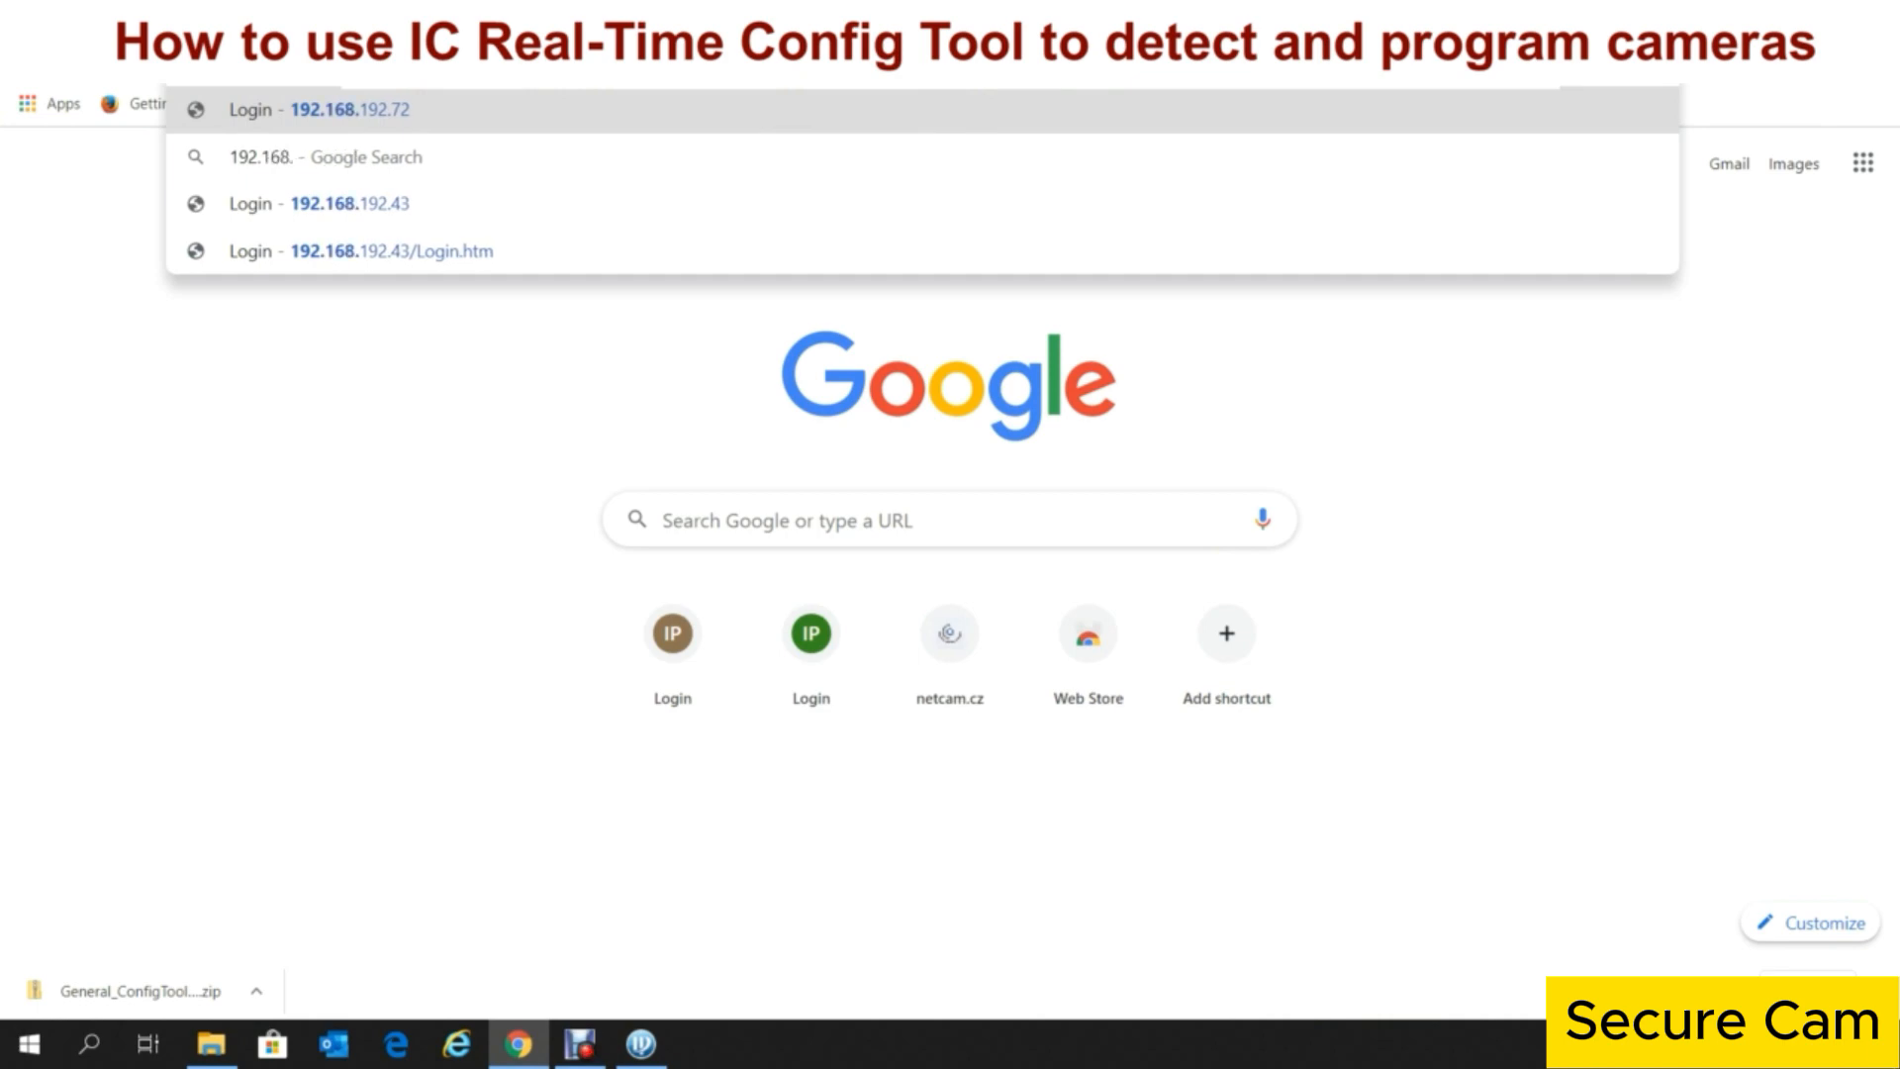
text(192.)
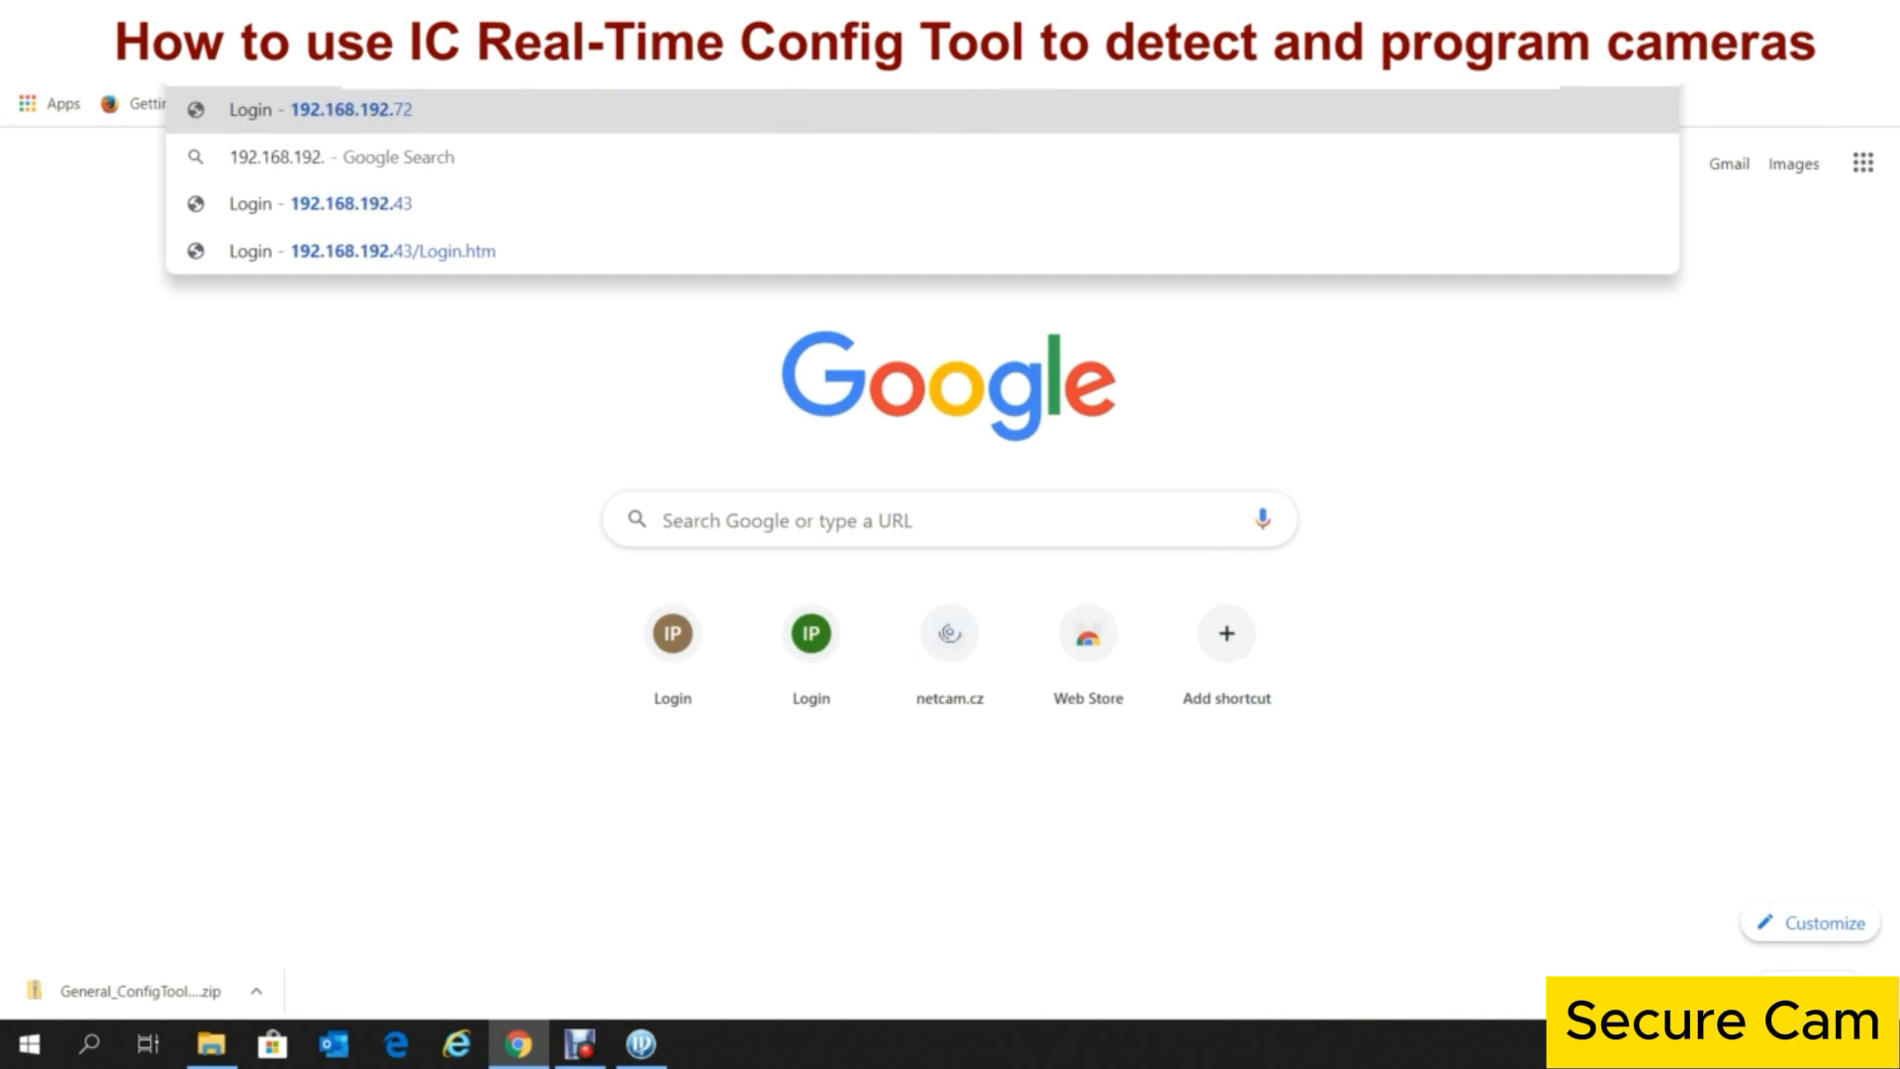
text(53)
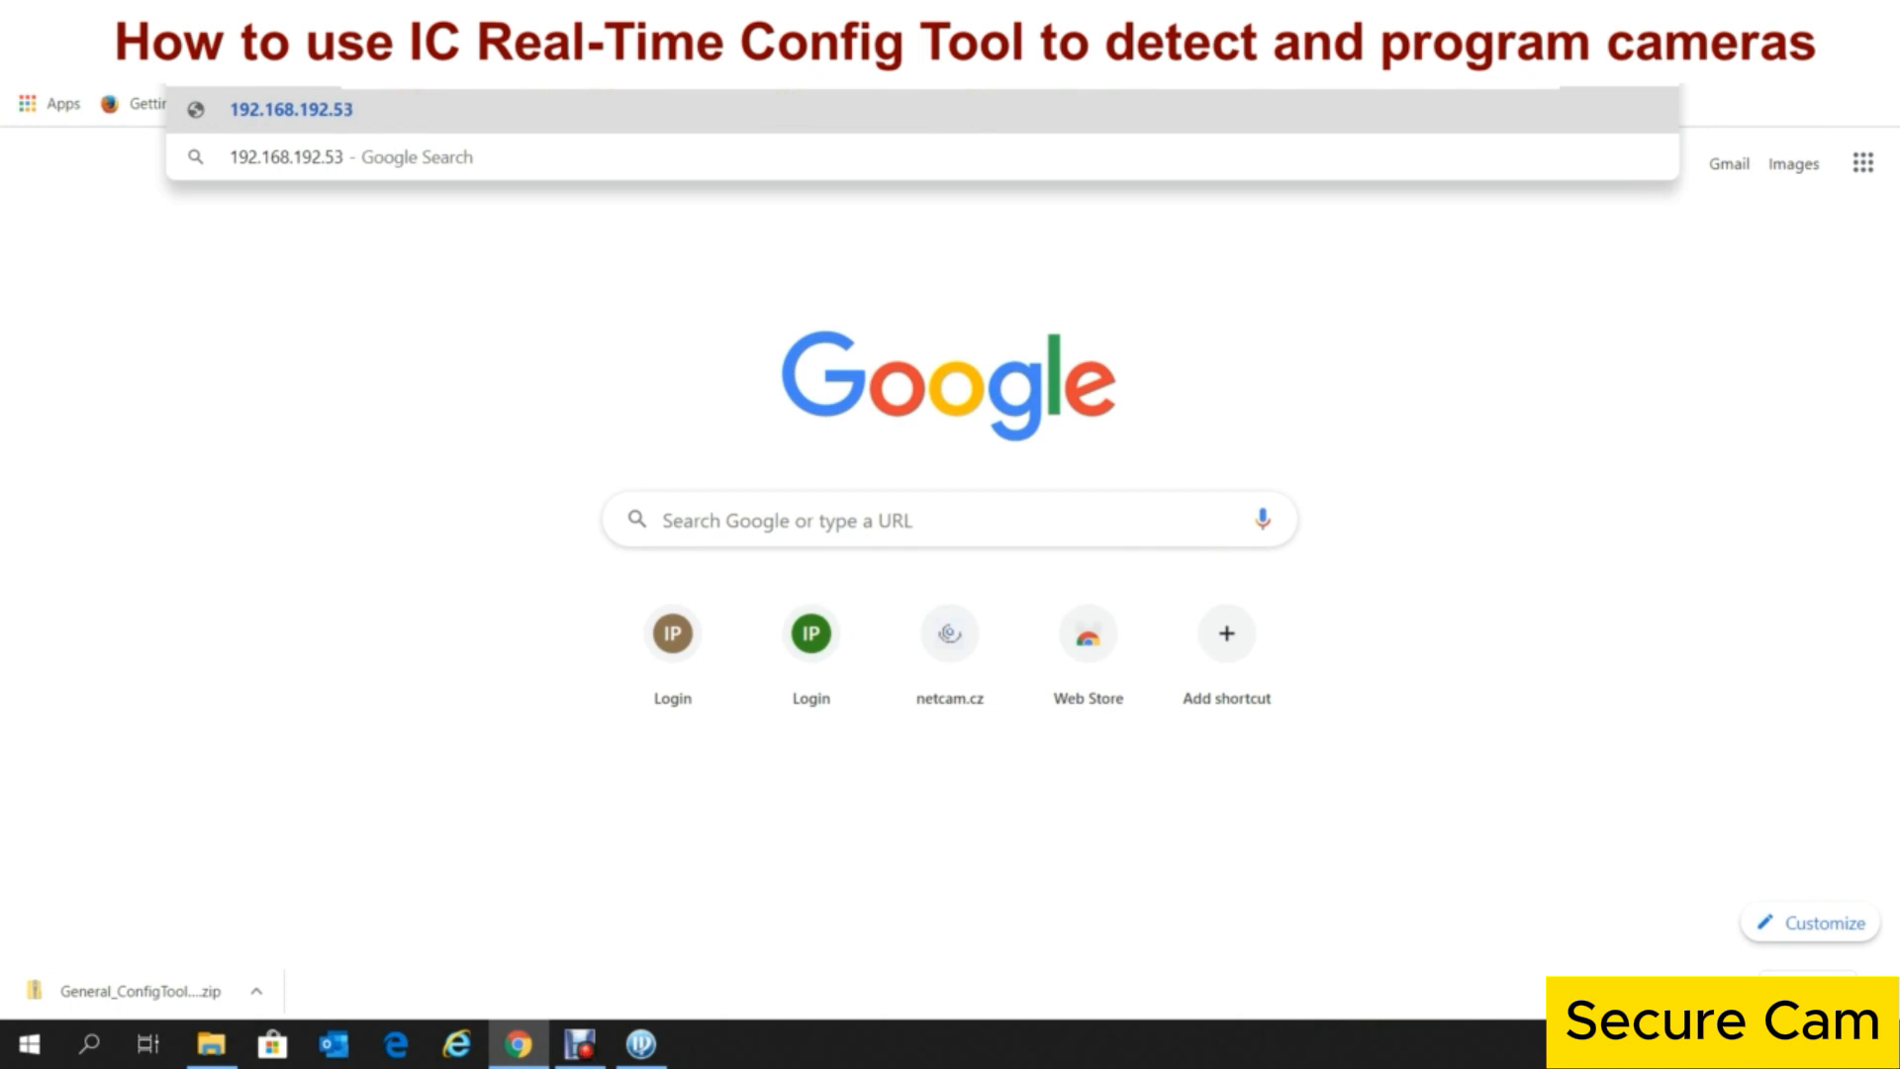
click(317, 116)
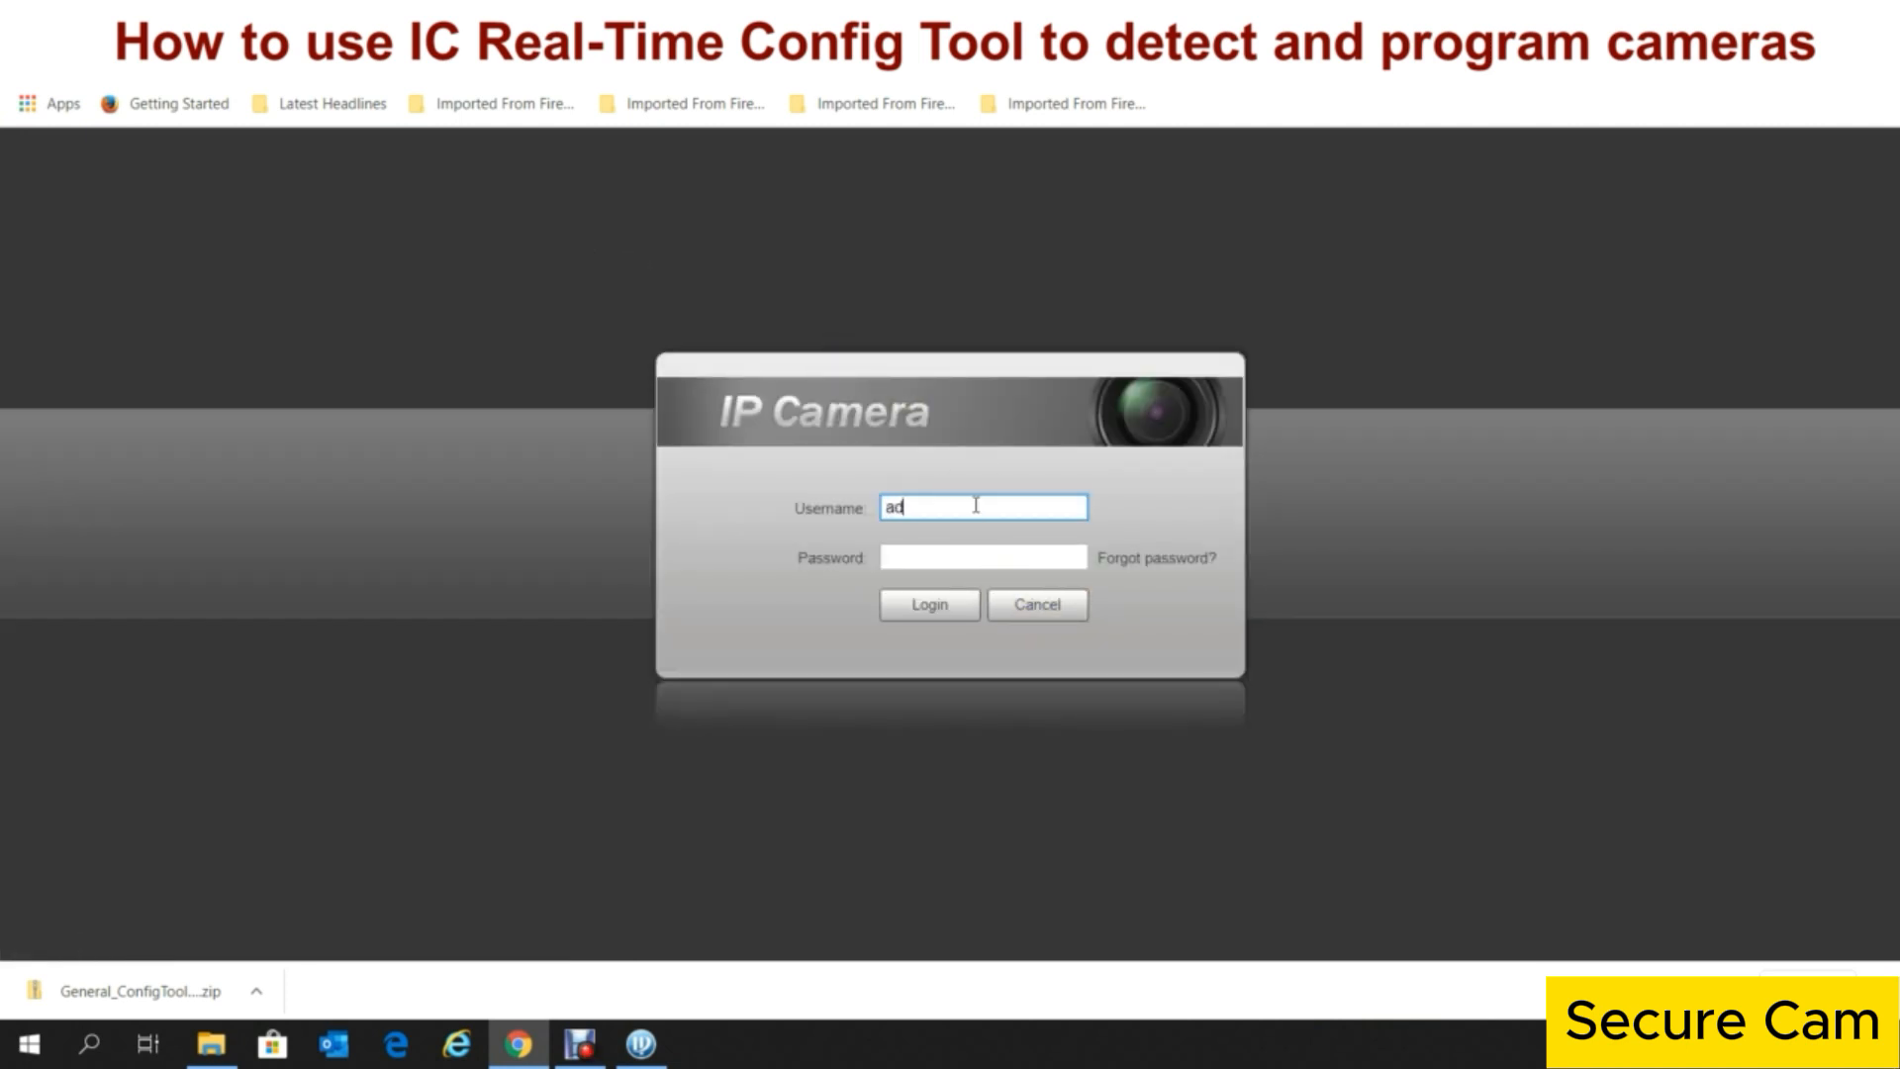
click(1004, 558)
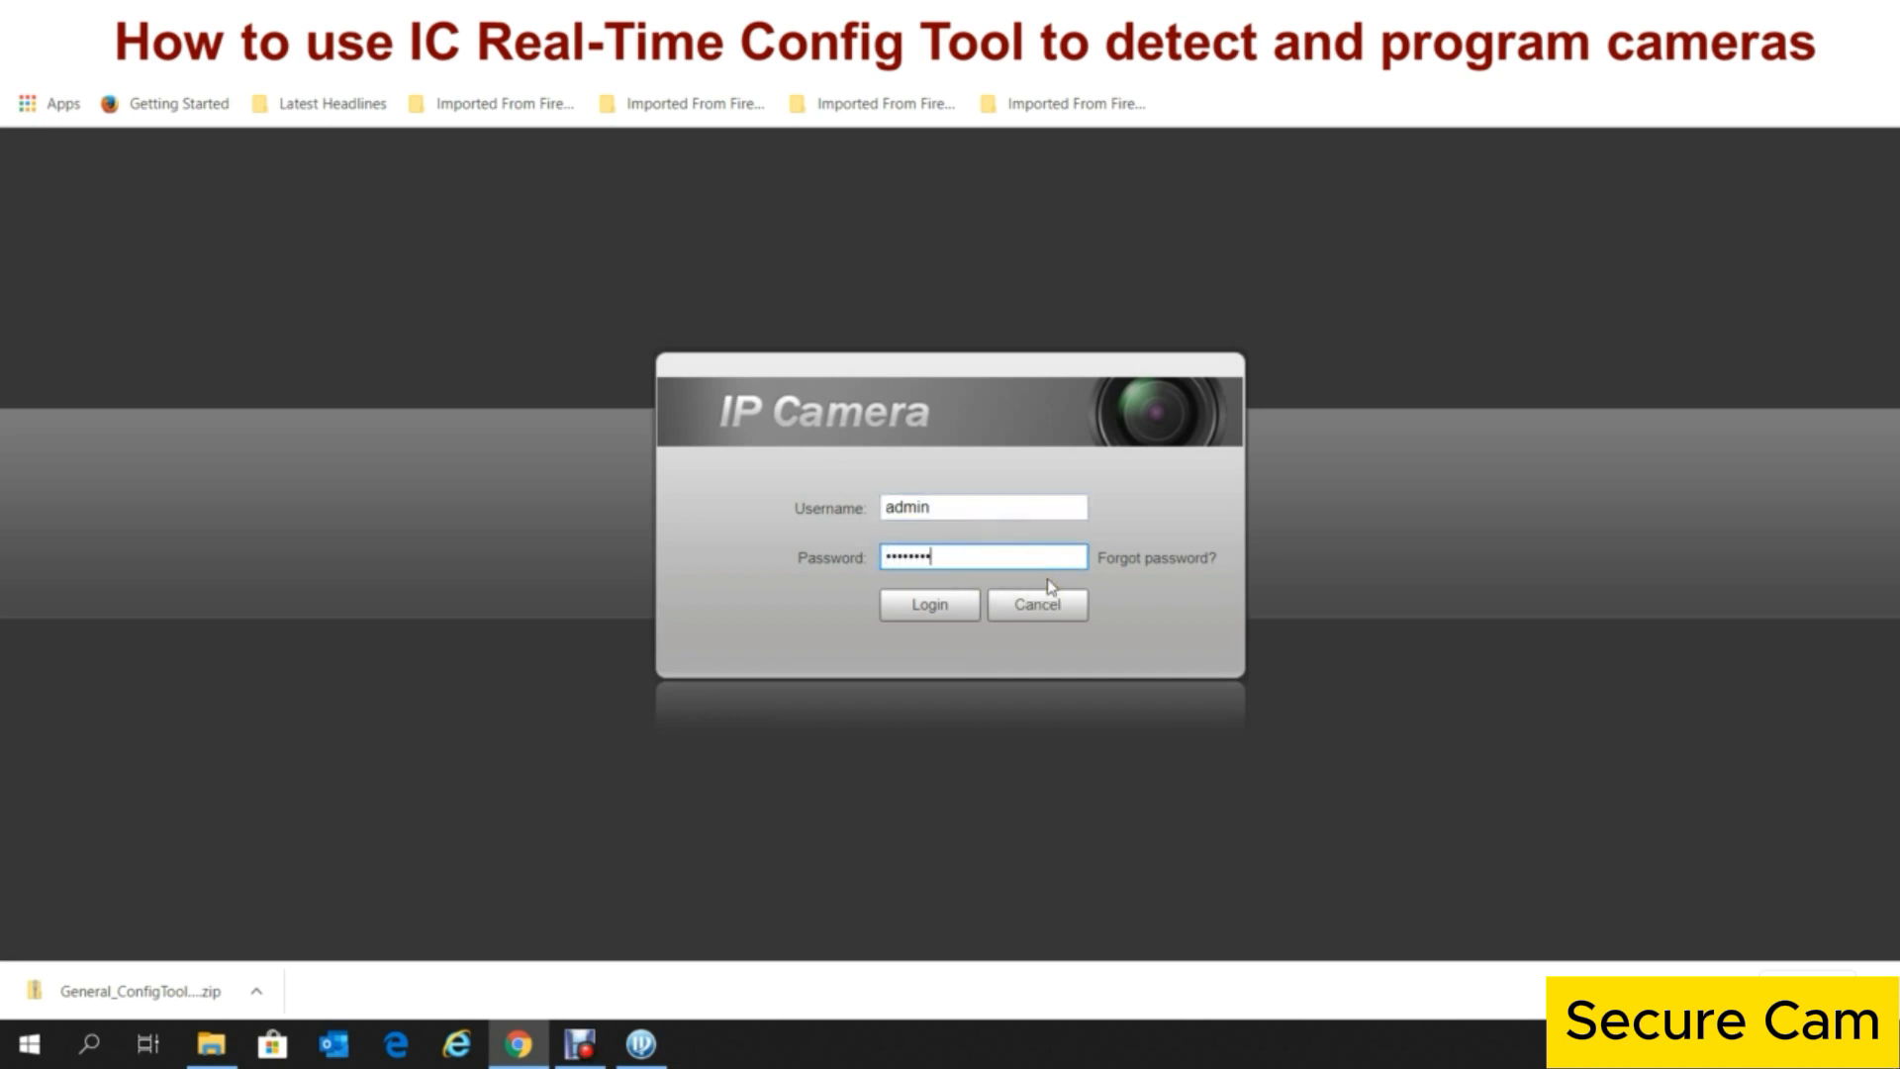
click(913, 606)
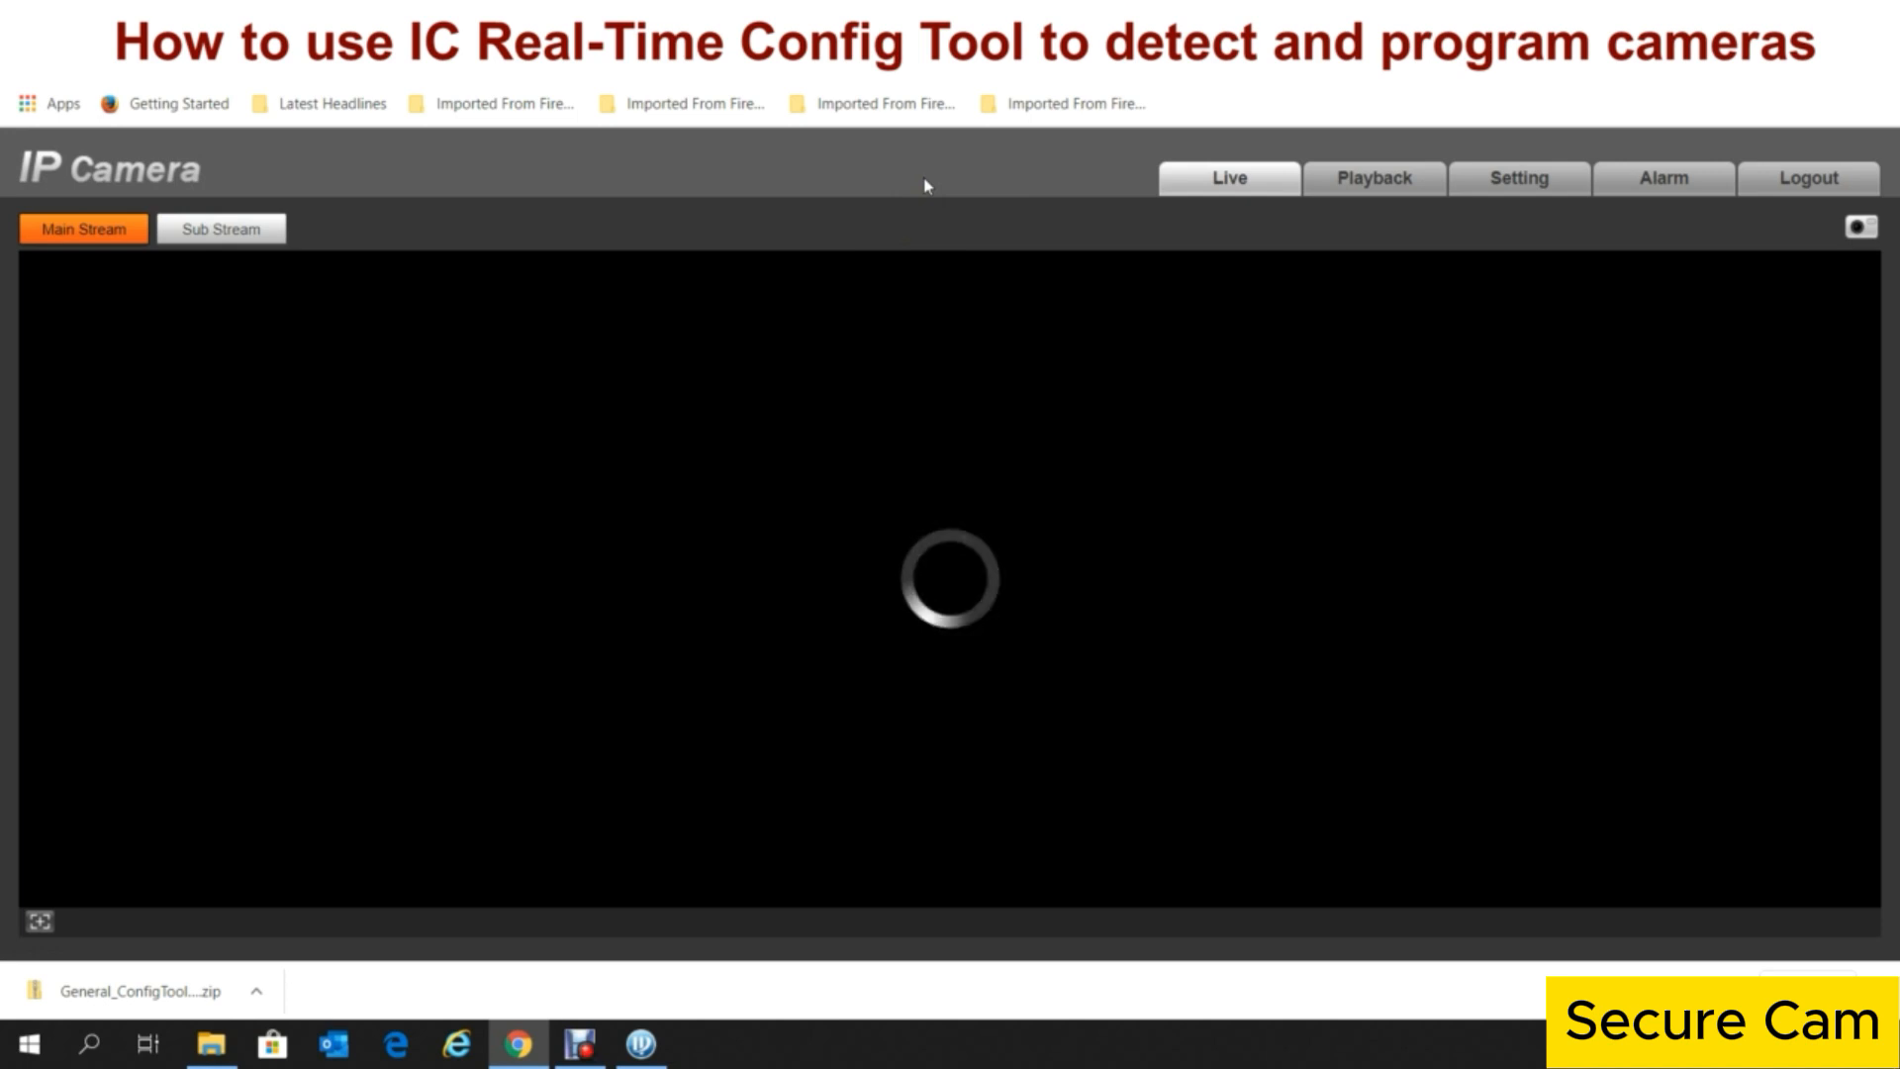
Step: Check the detected device list in ConfigTool, return to the camera's web page and dismiss the browser's downloads bar
click(649, 1051)
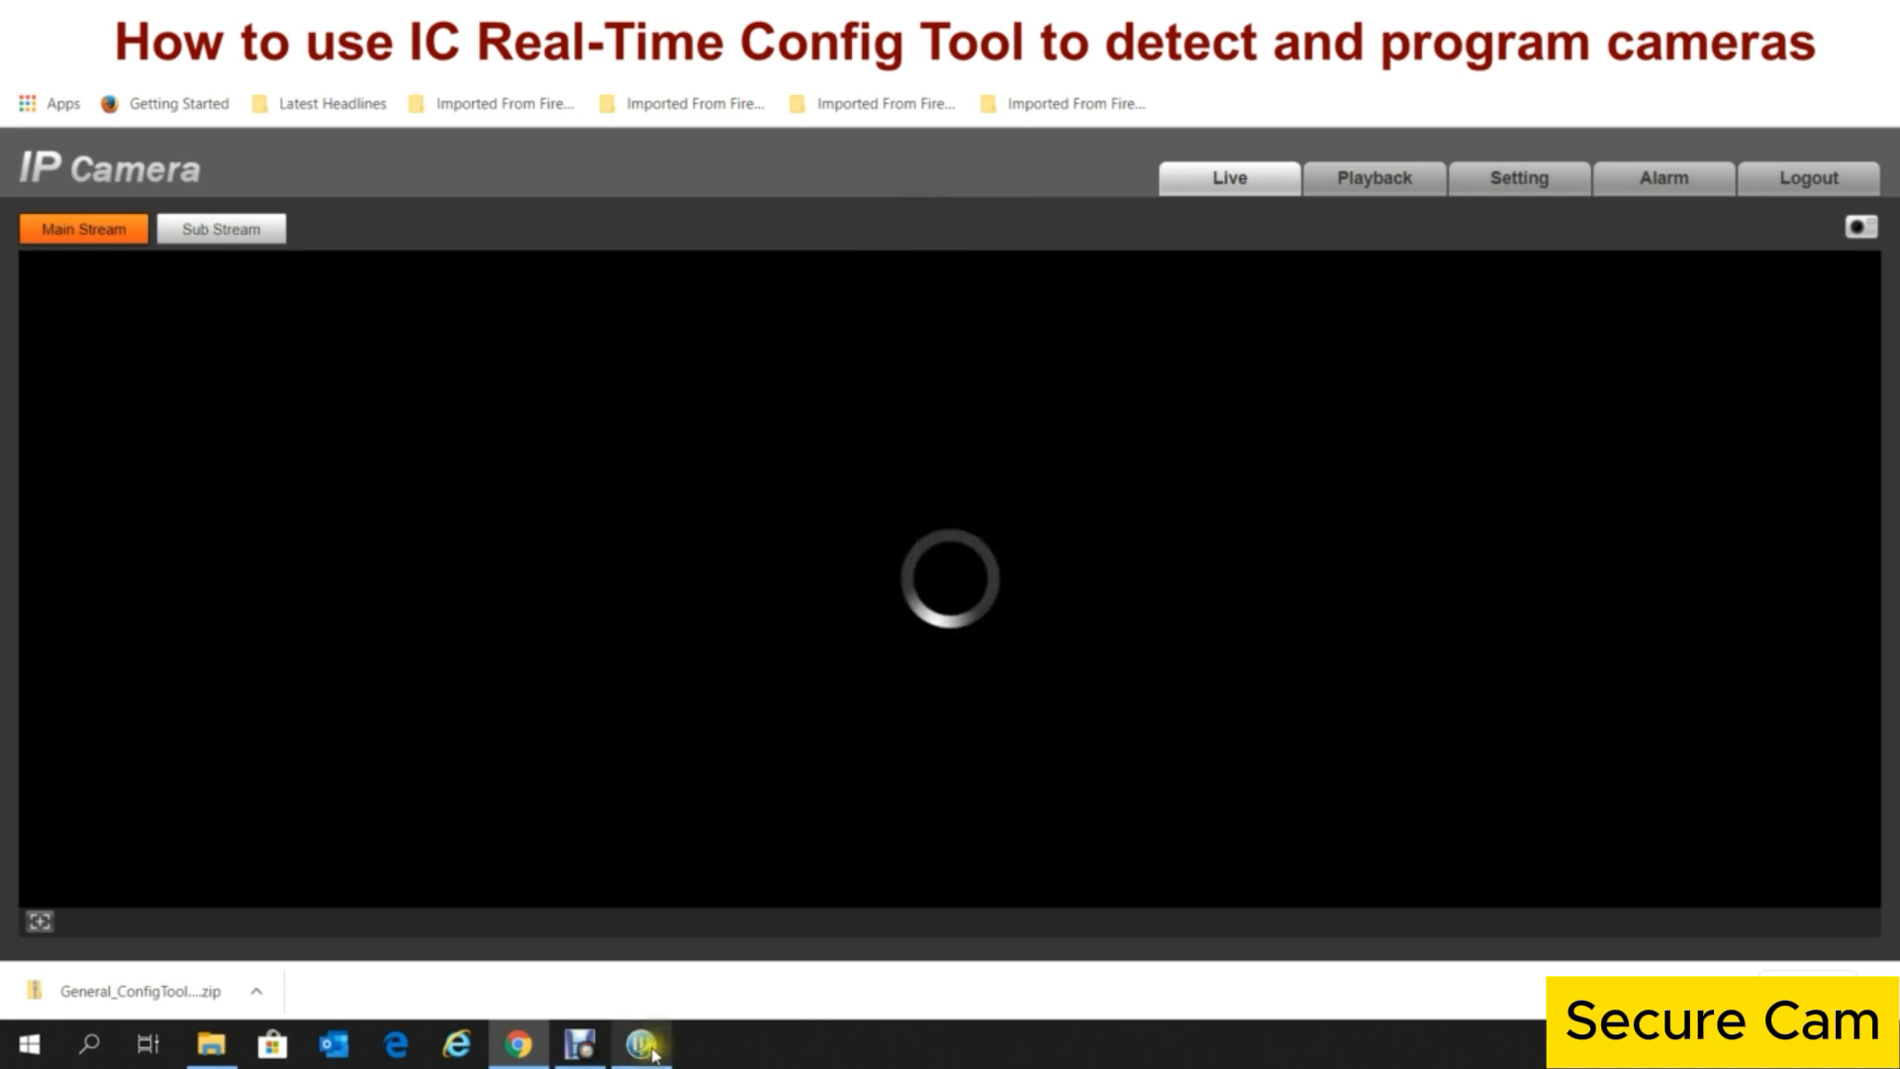
mouse_move(648, 1045)
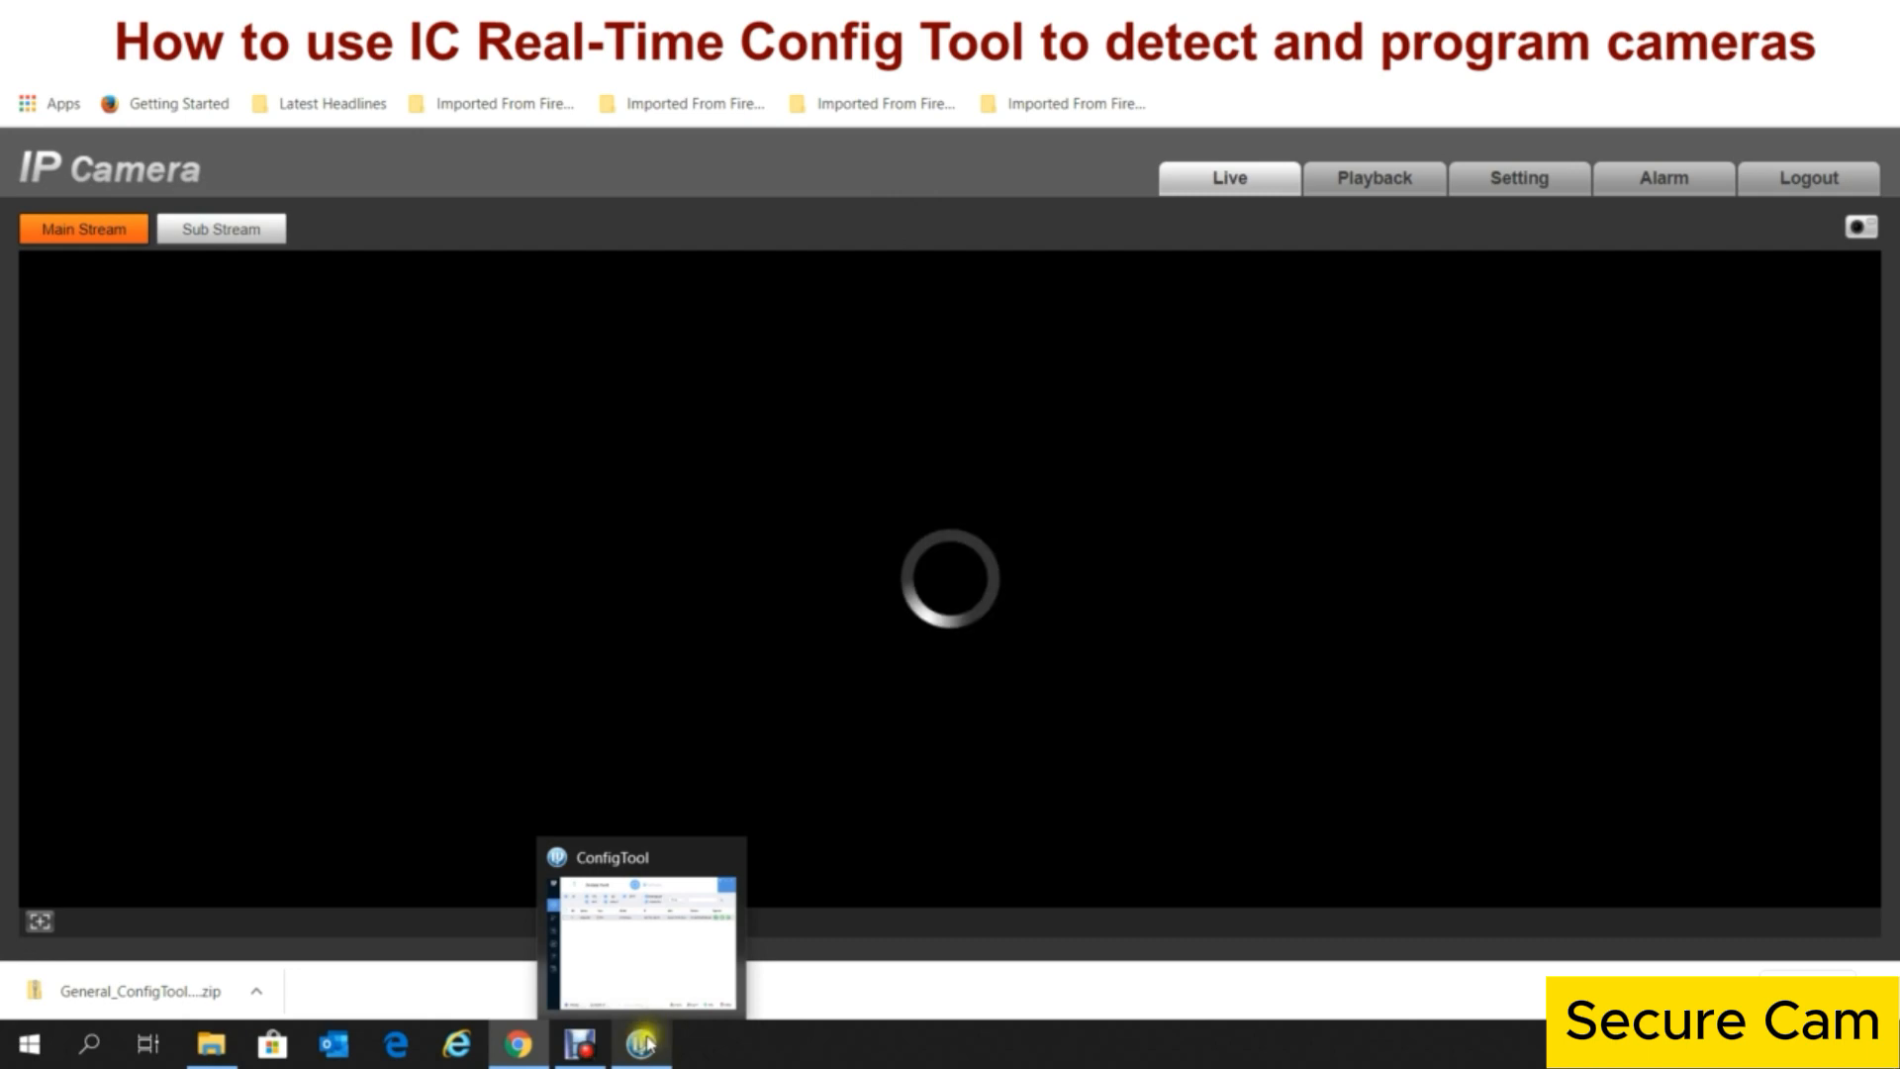
click(670, 971)
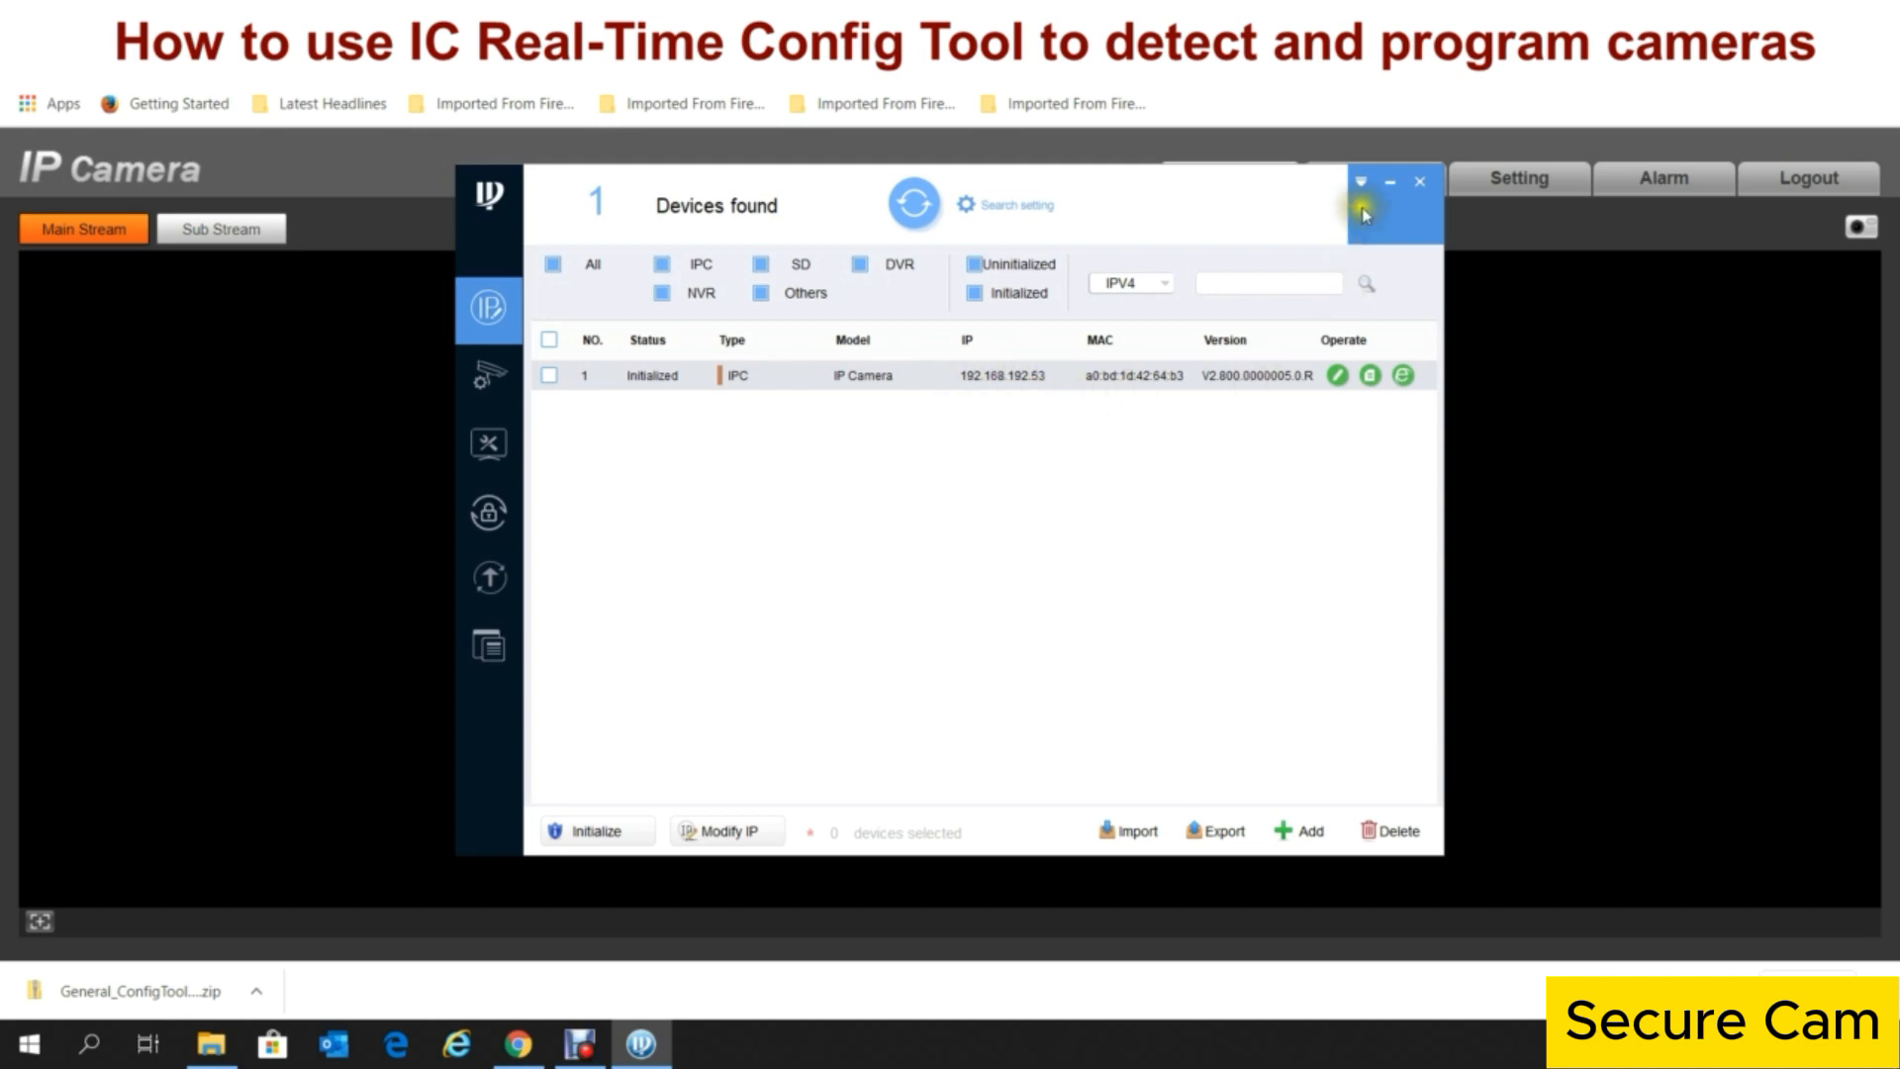
click(1391, 184)
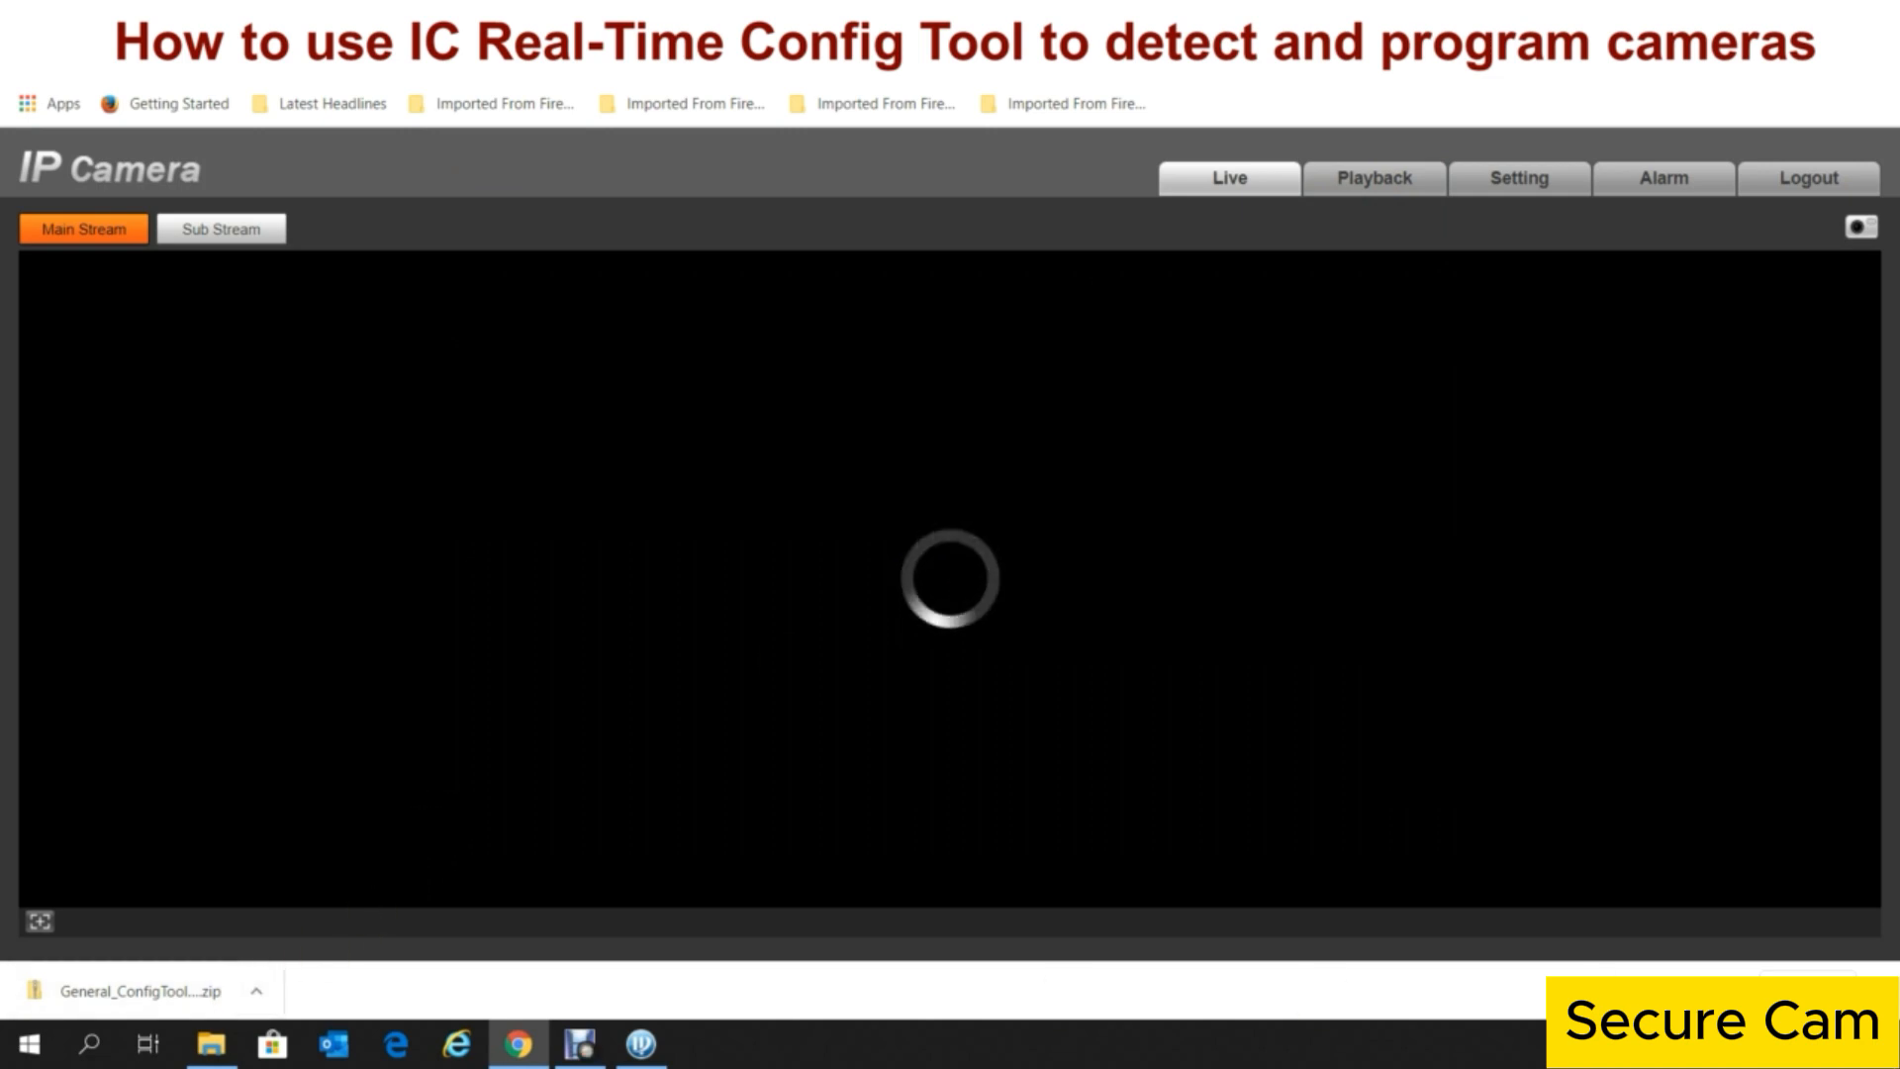
click(1878, 991)
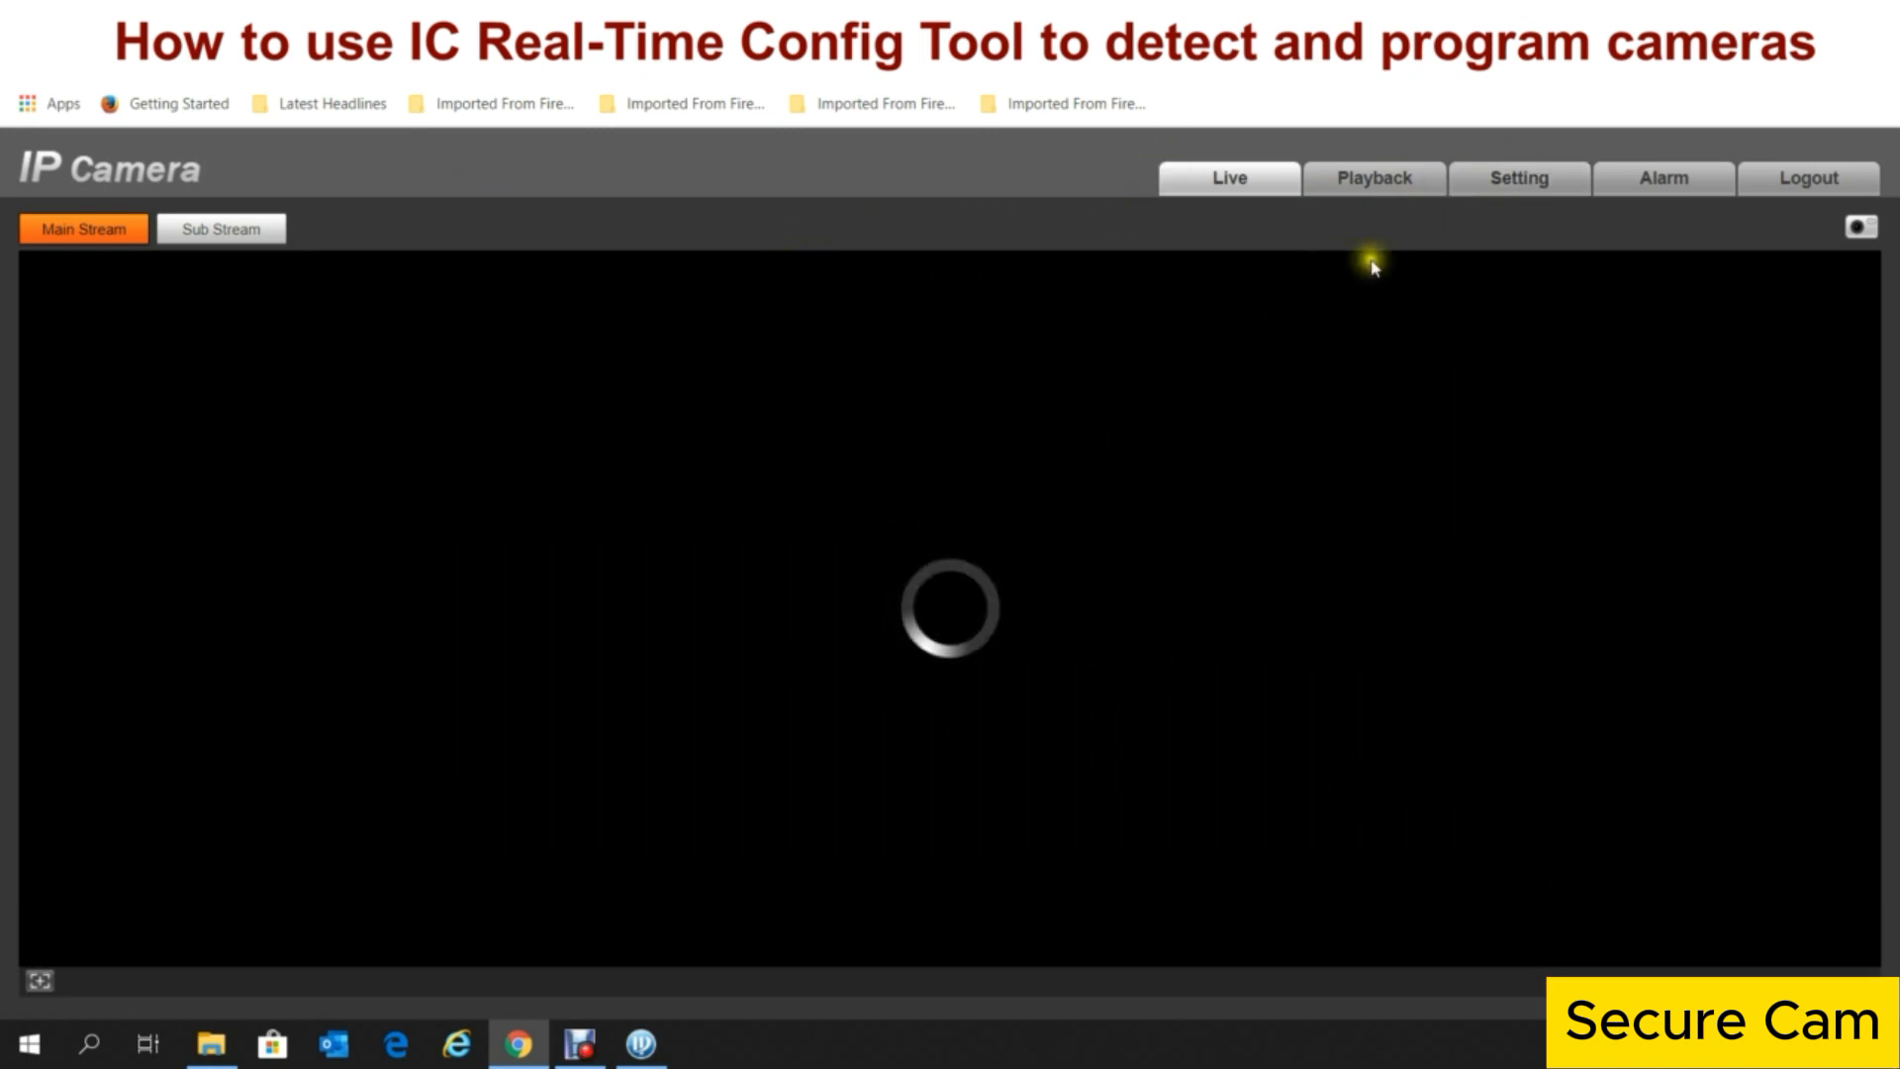
Step: Set the camera's main stream resolution to 1920*1080(1080P), save it and check the live view
click(1527, 184)
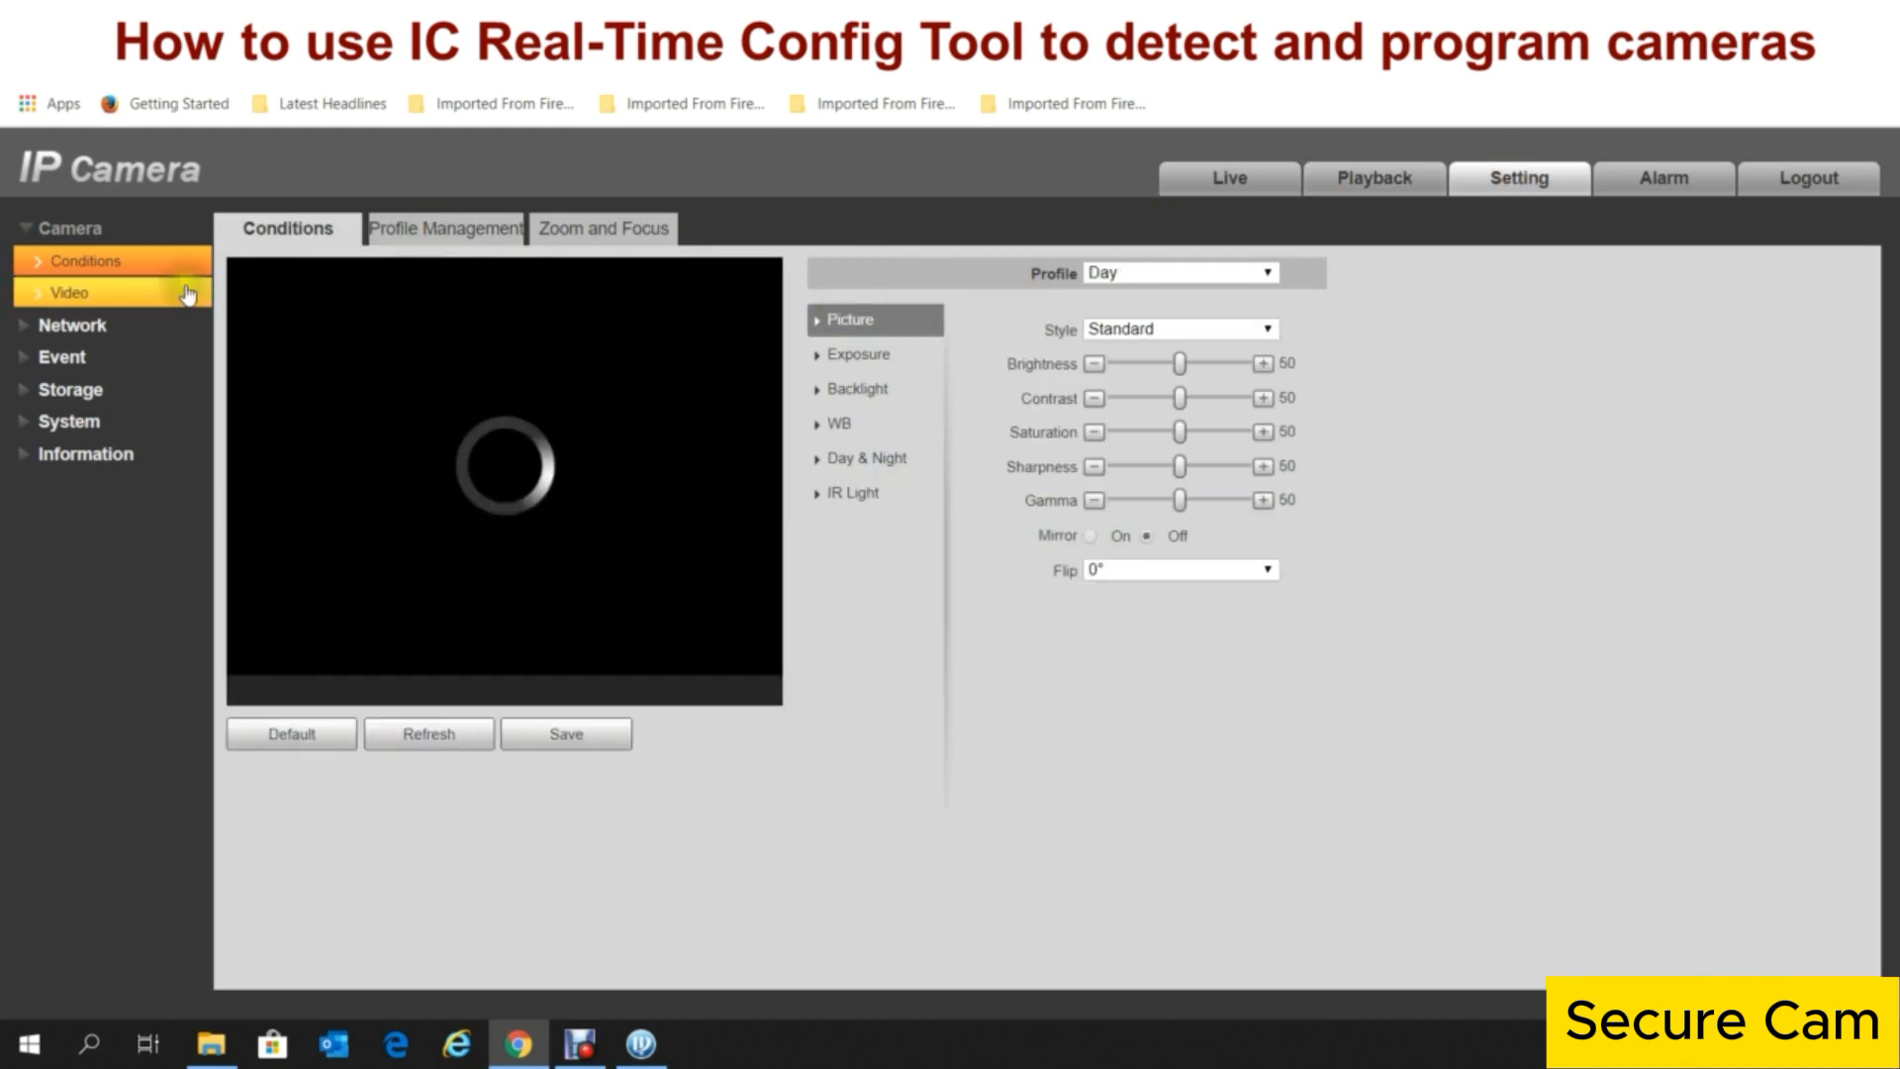
click(62, 297)
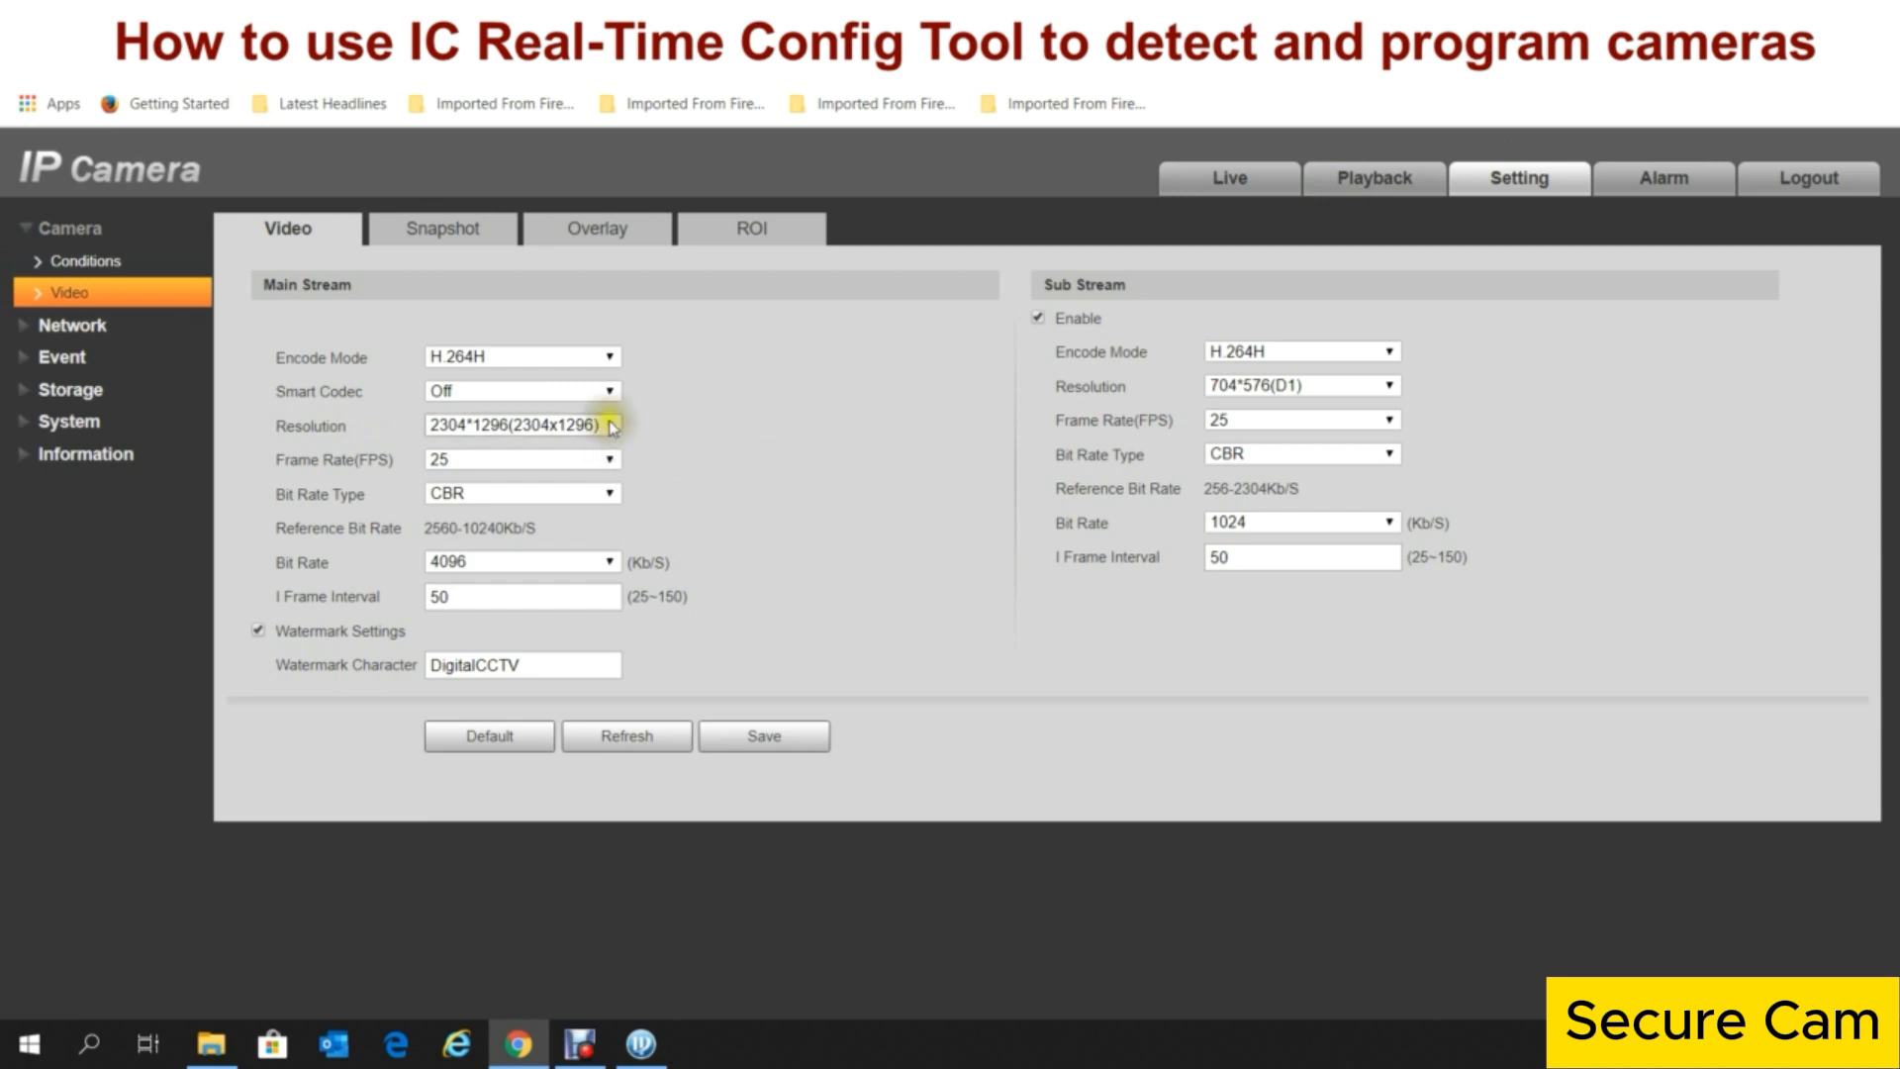
click(611, 425)
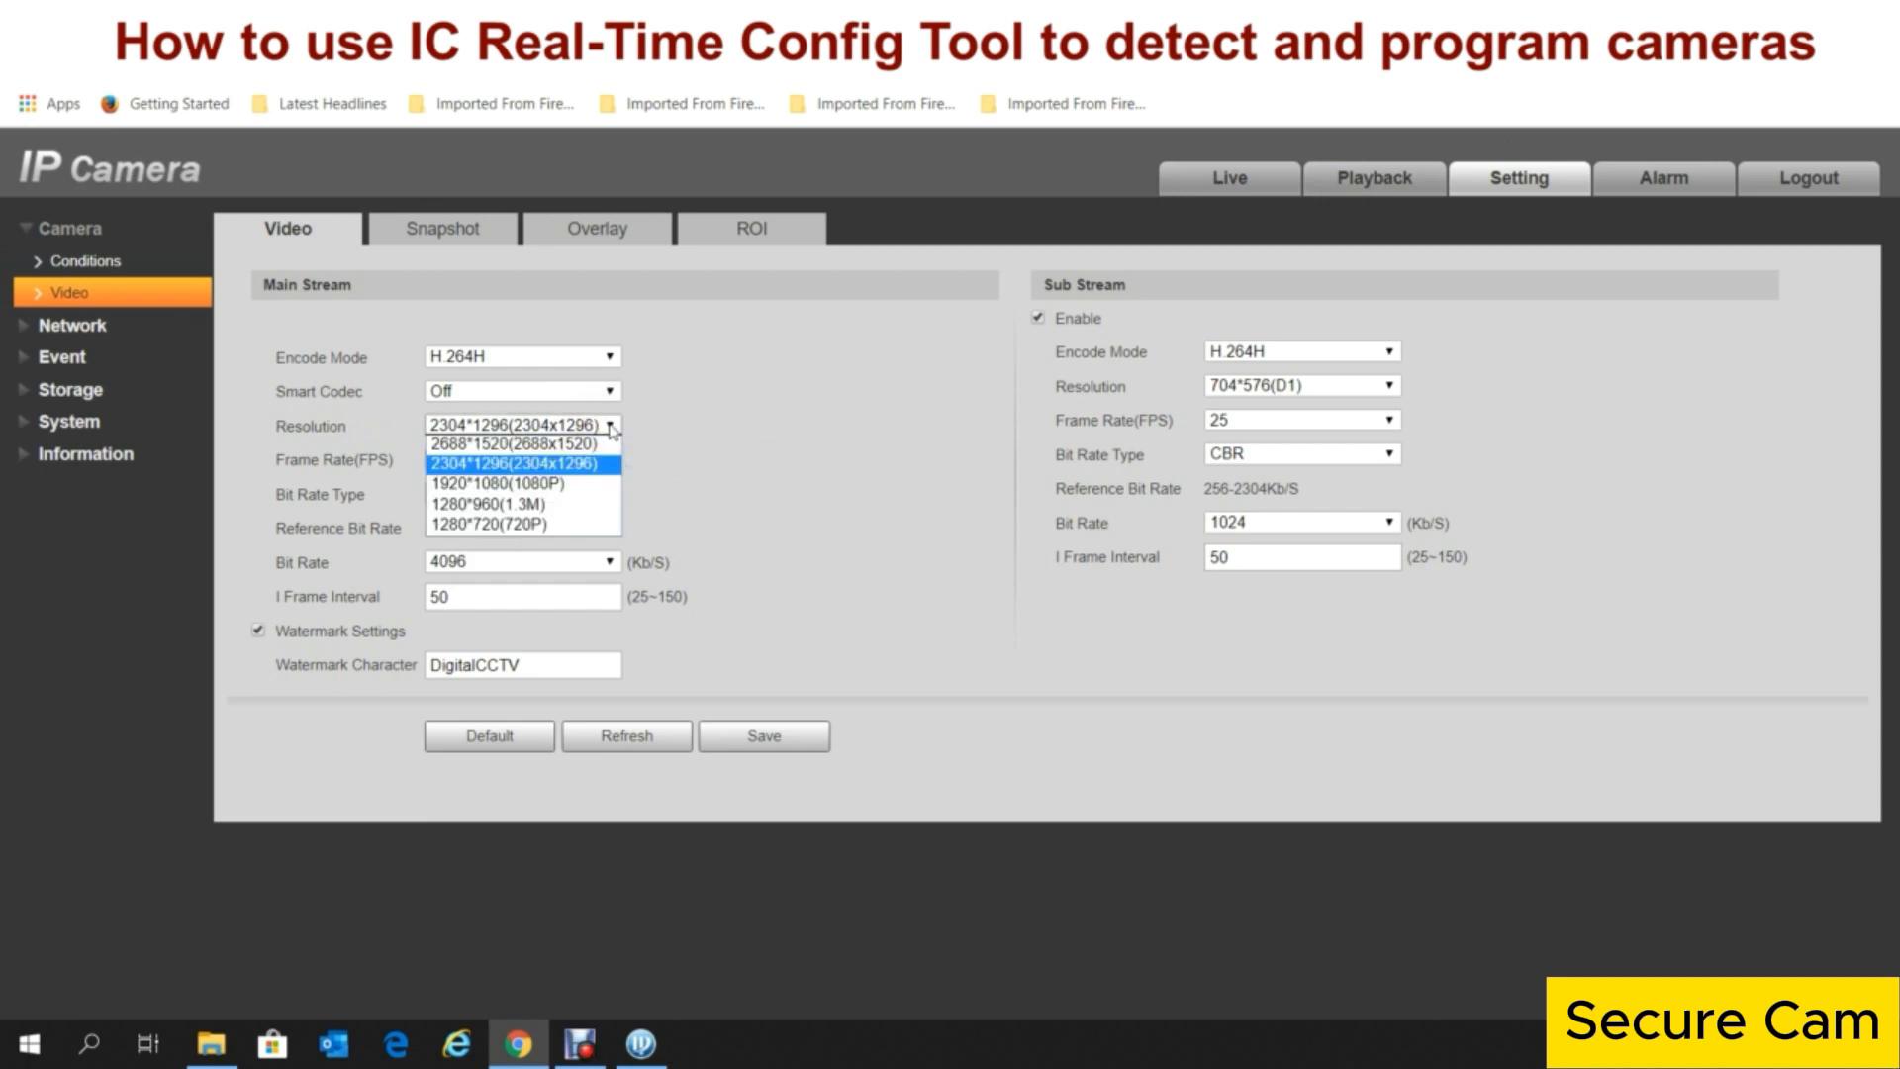
click(550, 484)
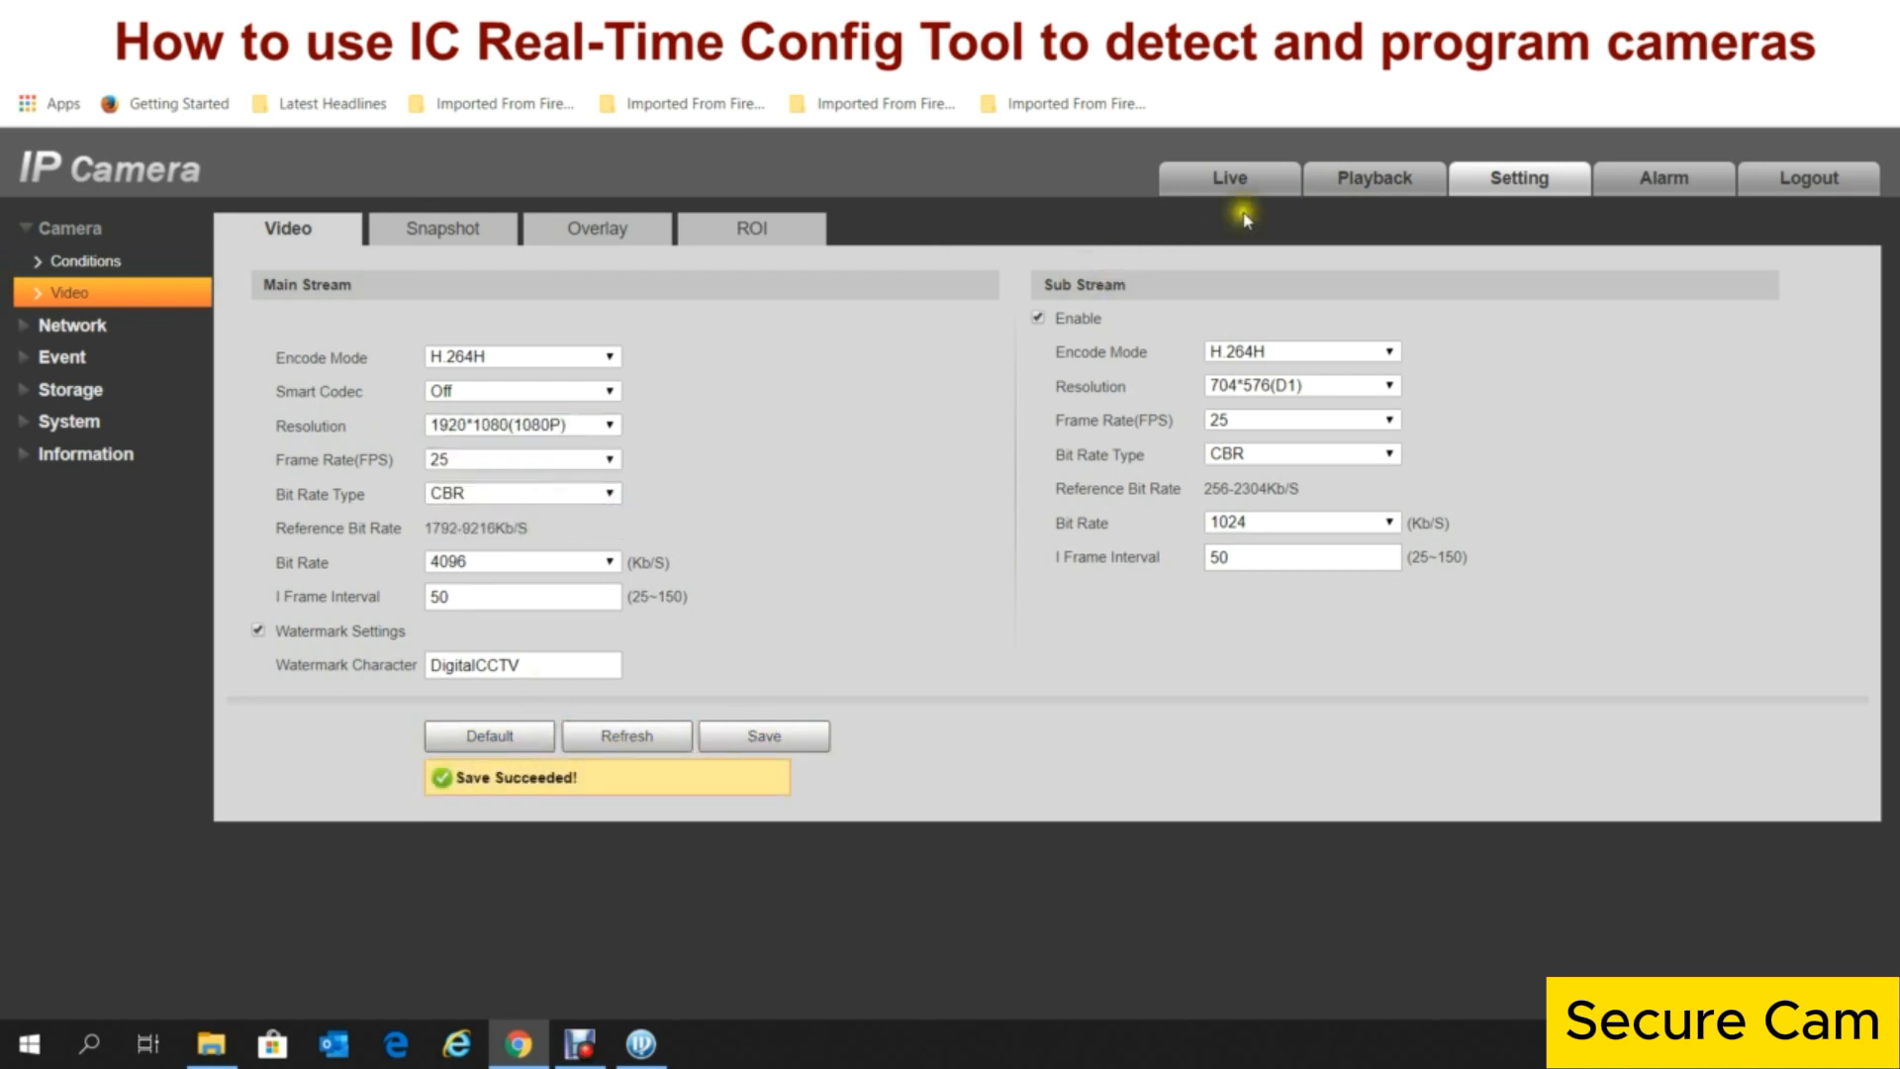
click(1209, 185)
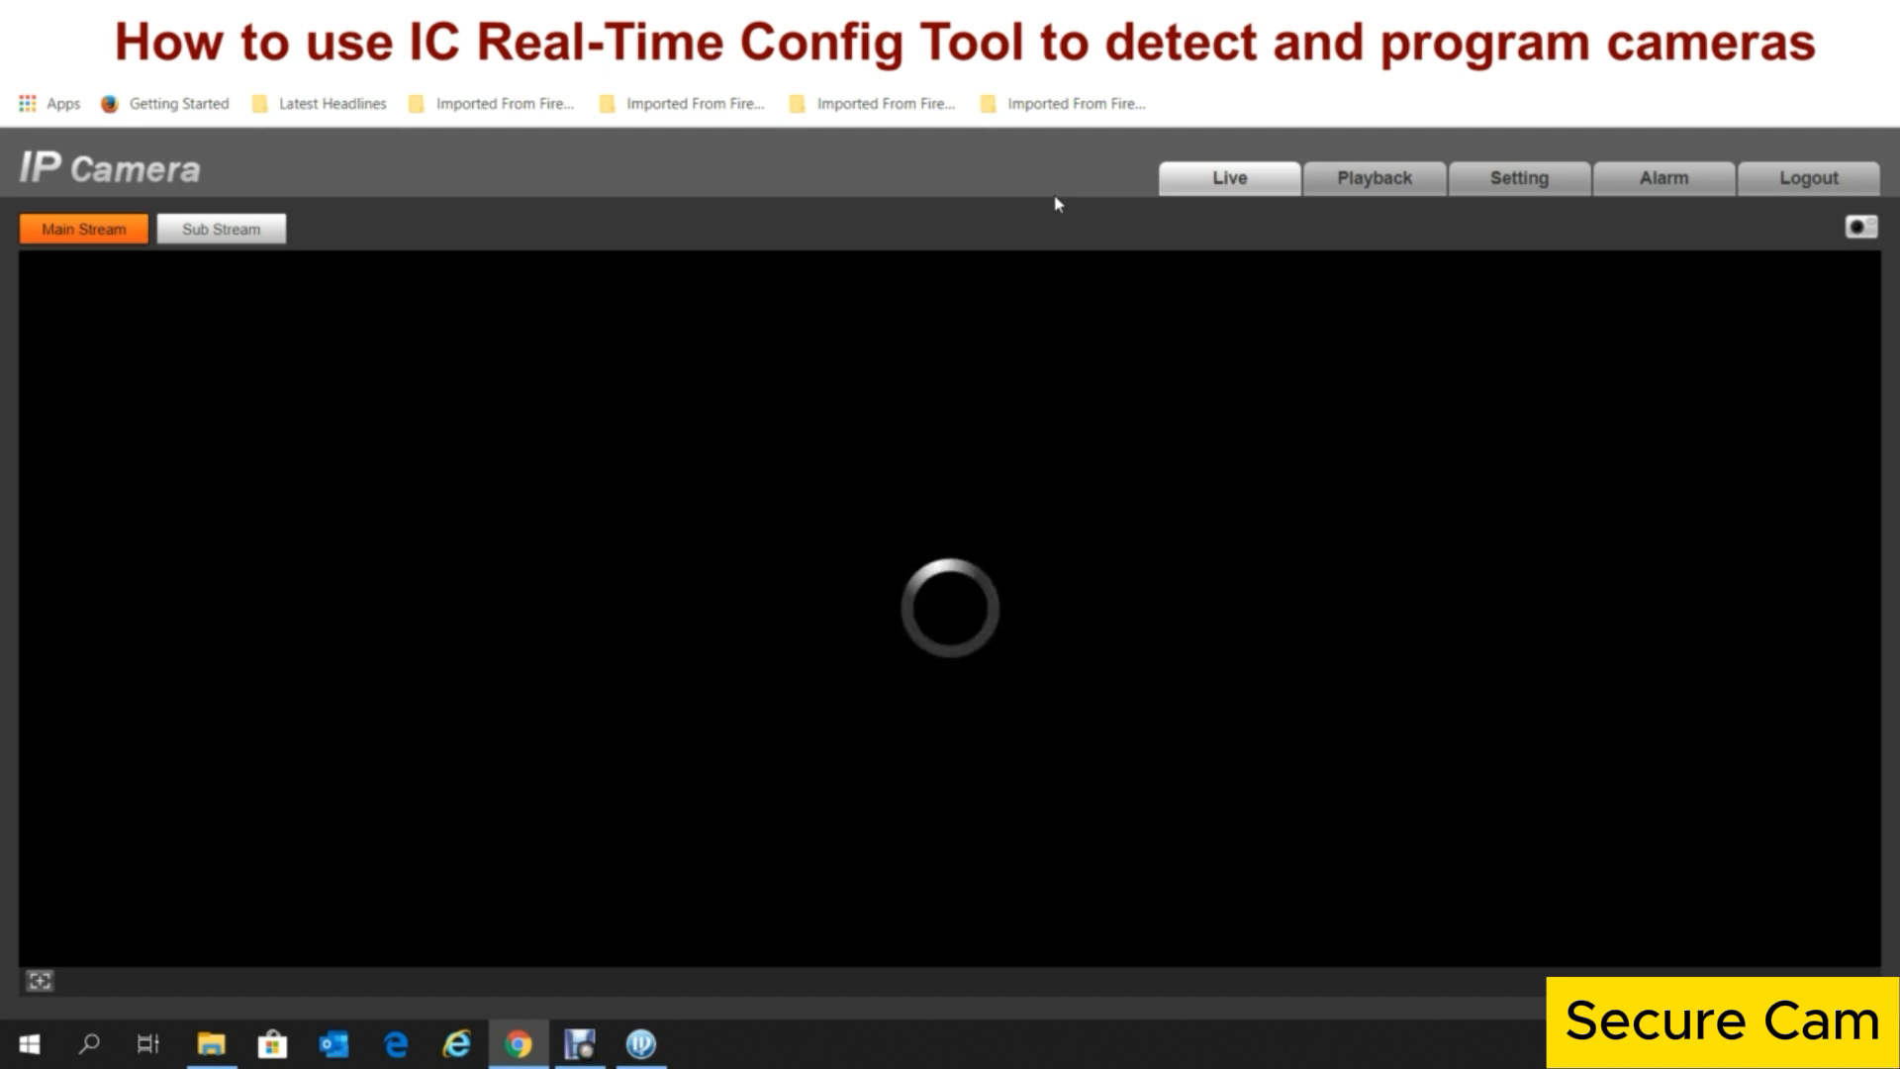
Step: Set the main stream to 1280*720(720P) resolution, 15 FPS and H.265 encoding in the video settings, and save
click(1541, 194)
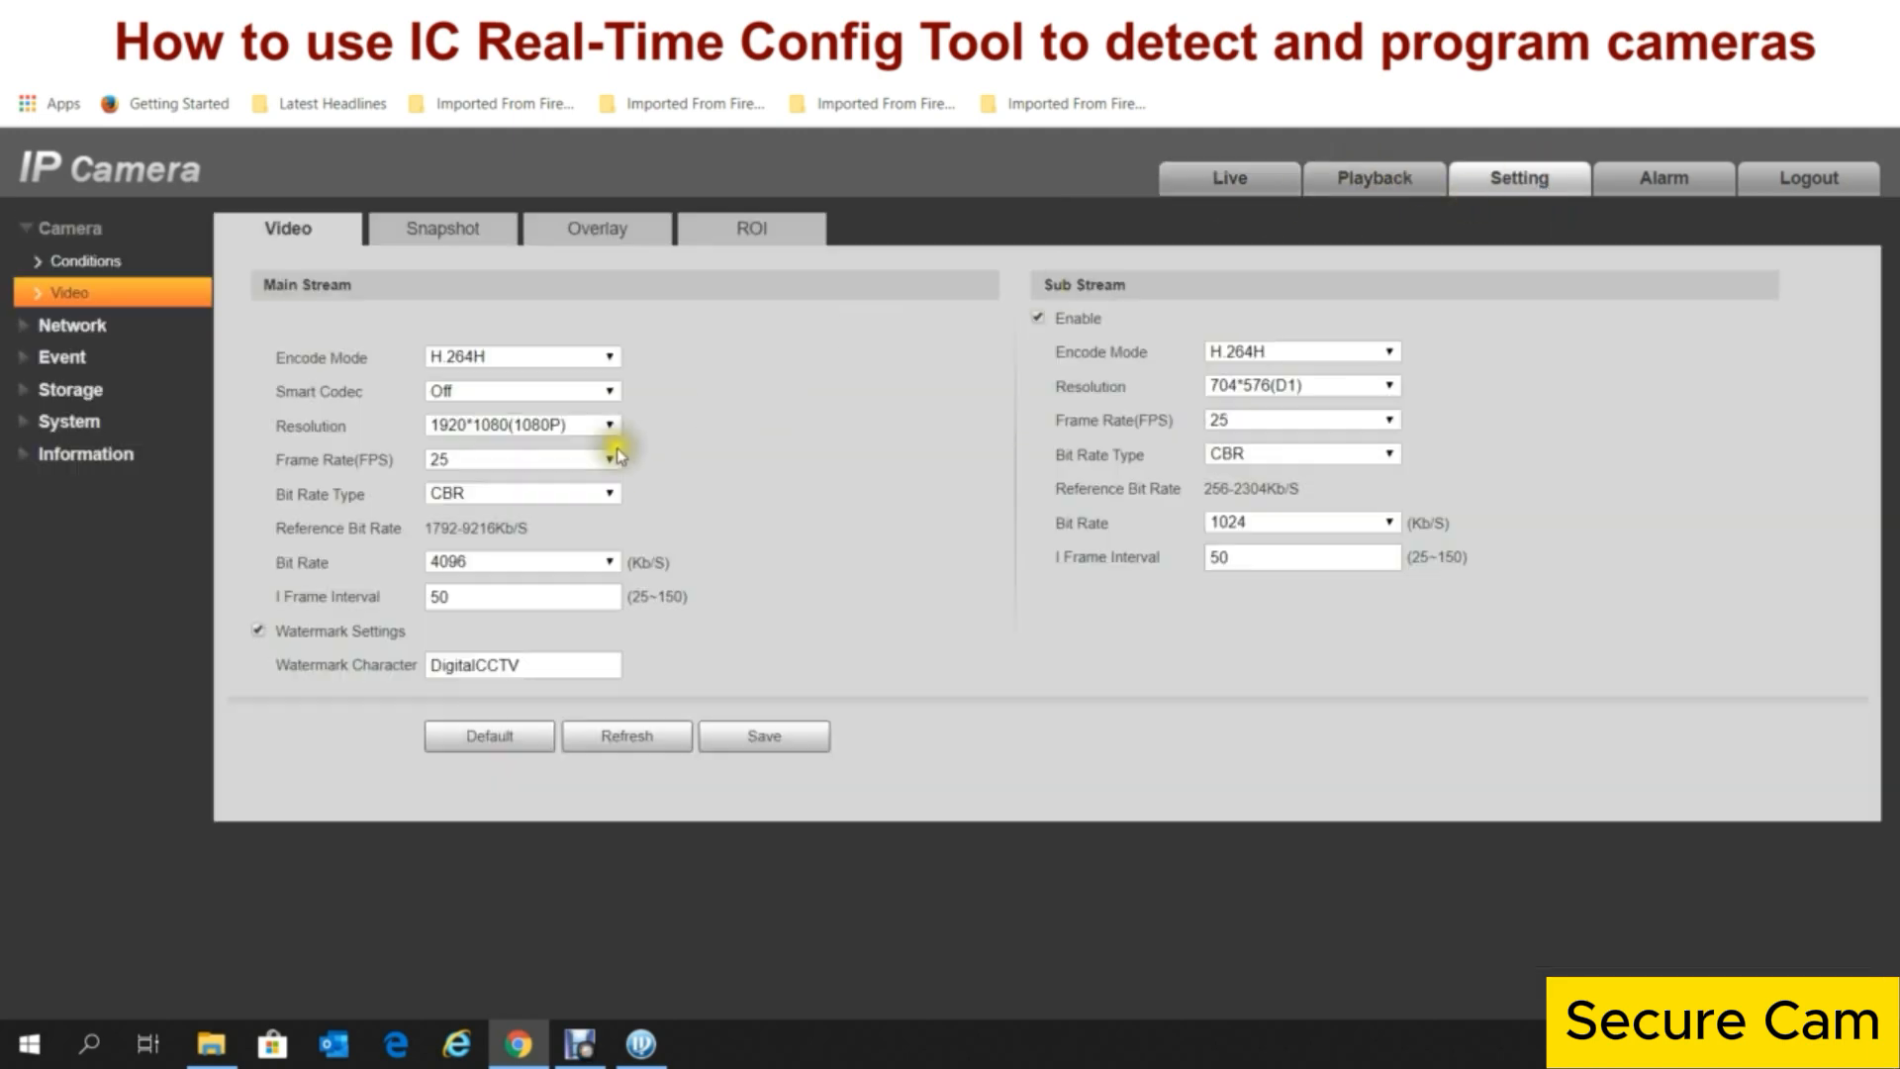
click(586, 426)
click(535, 522)
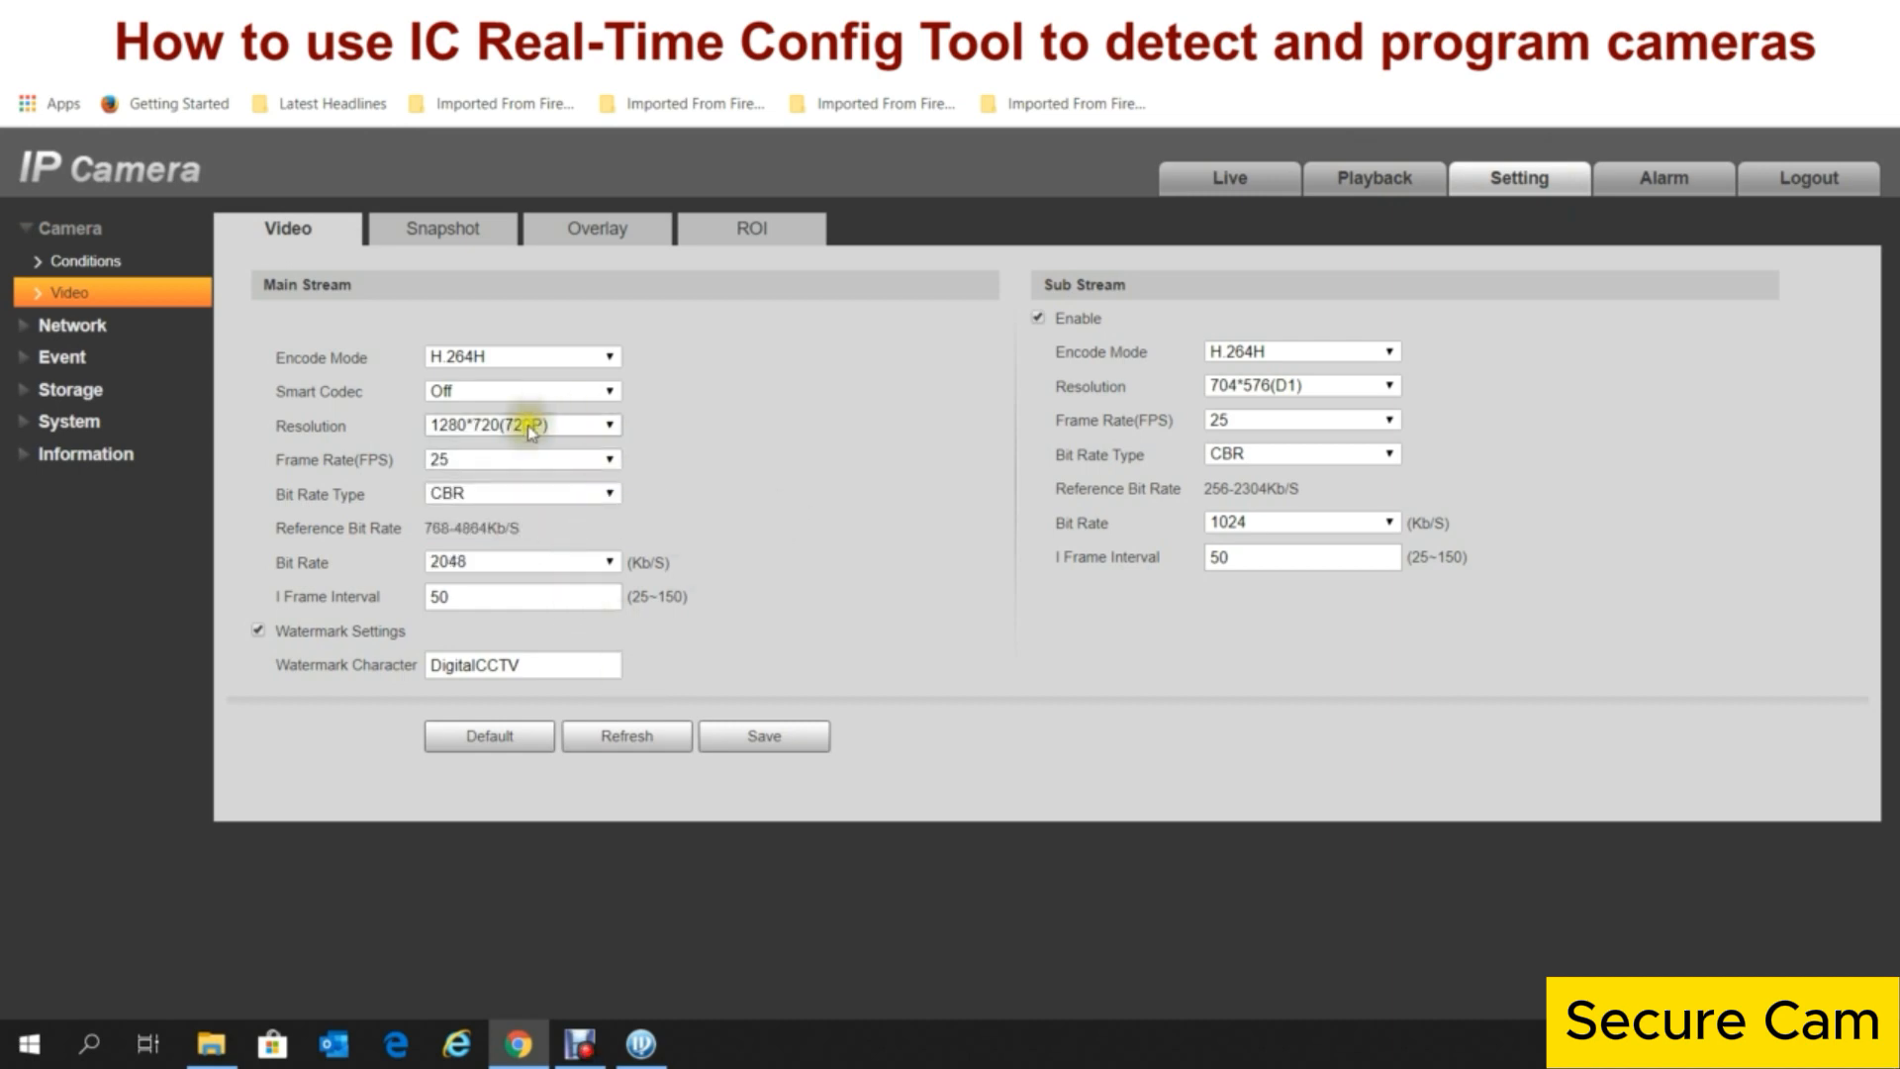
click(609, 462)
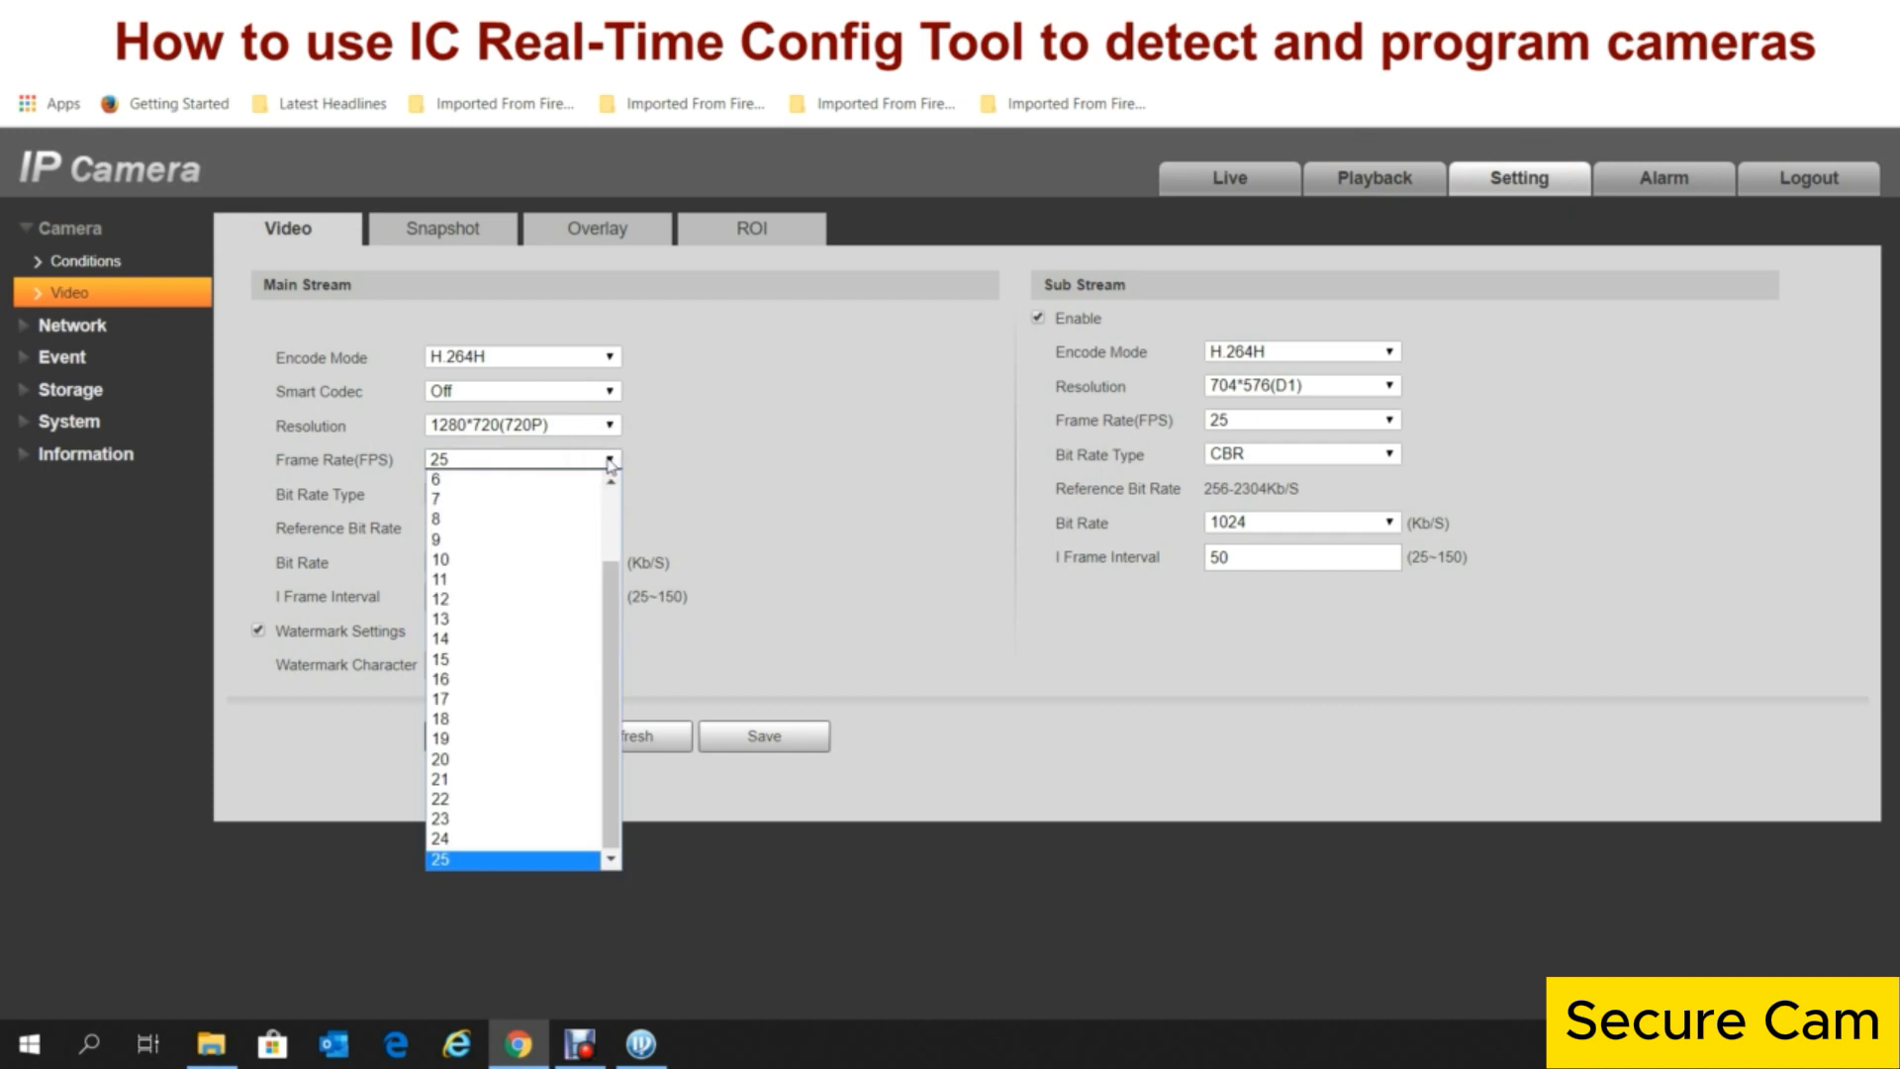
click(475, 661)
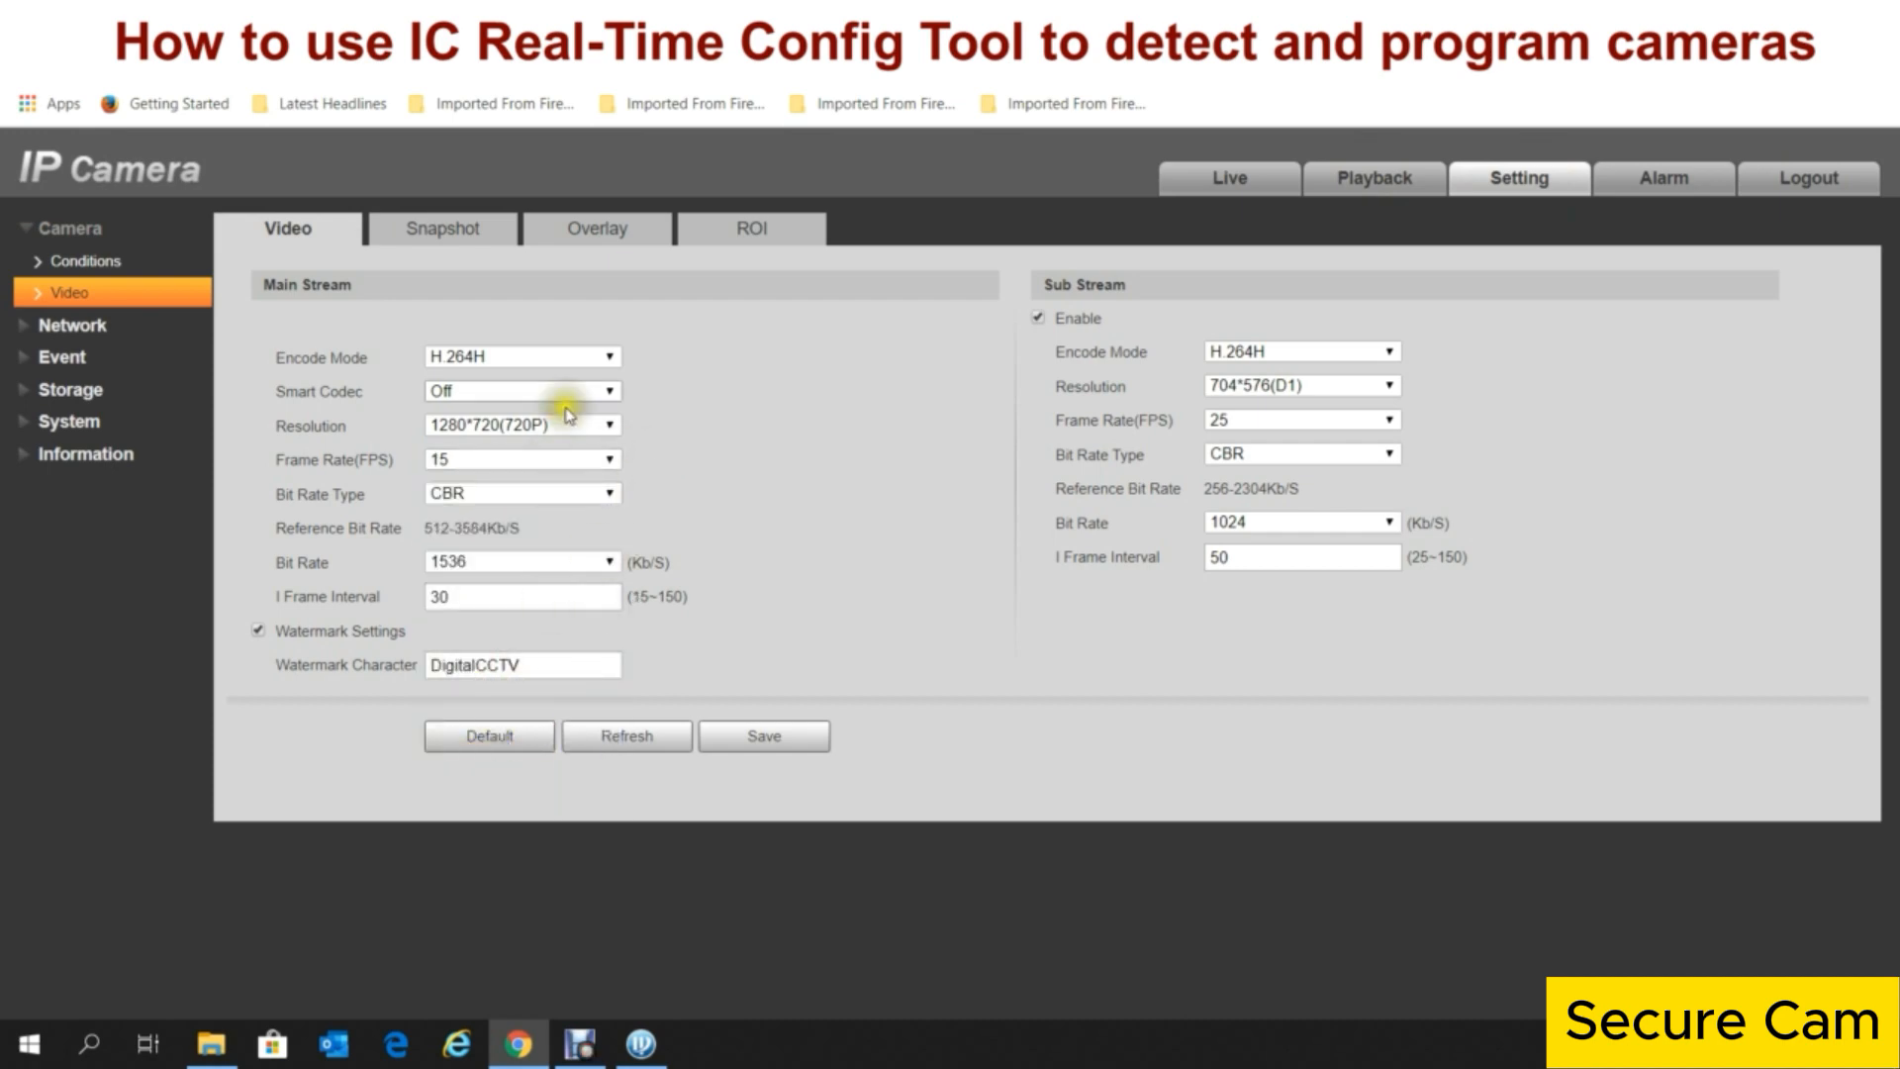
click(611, 357)
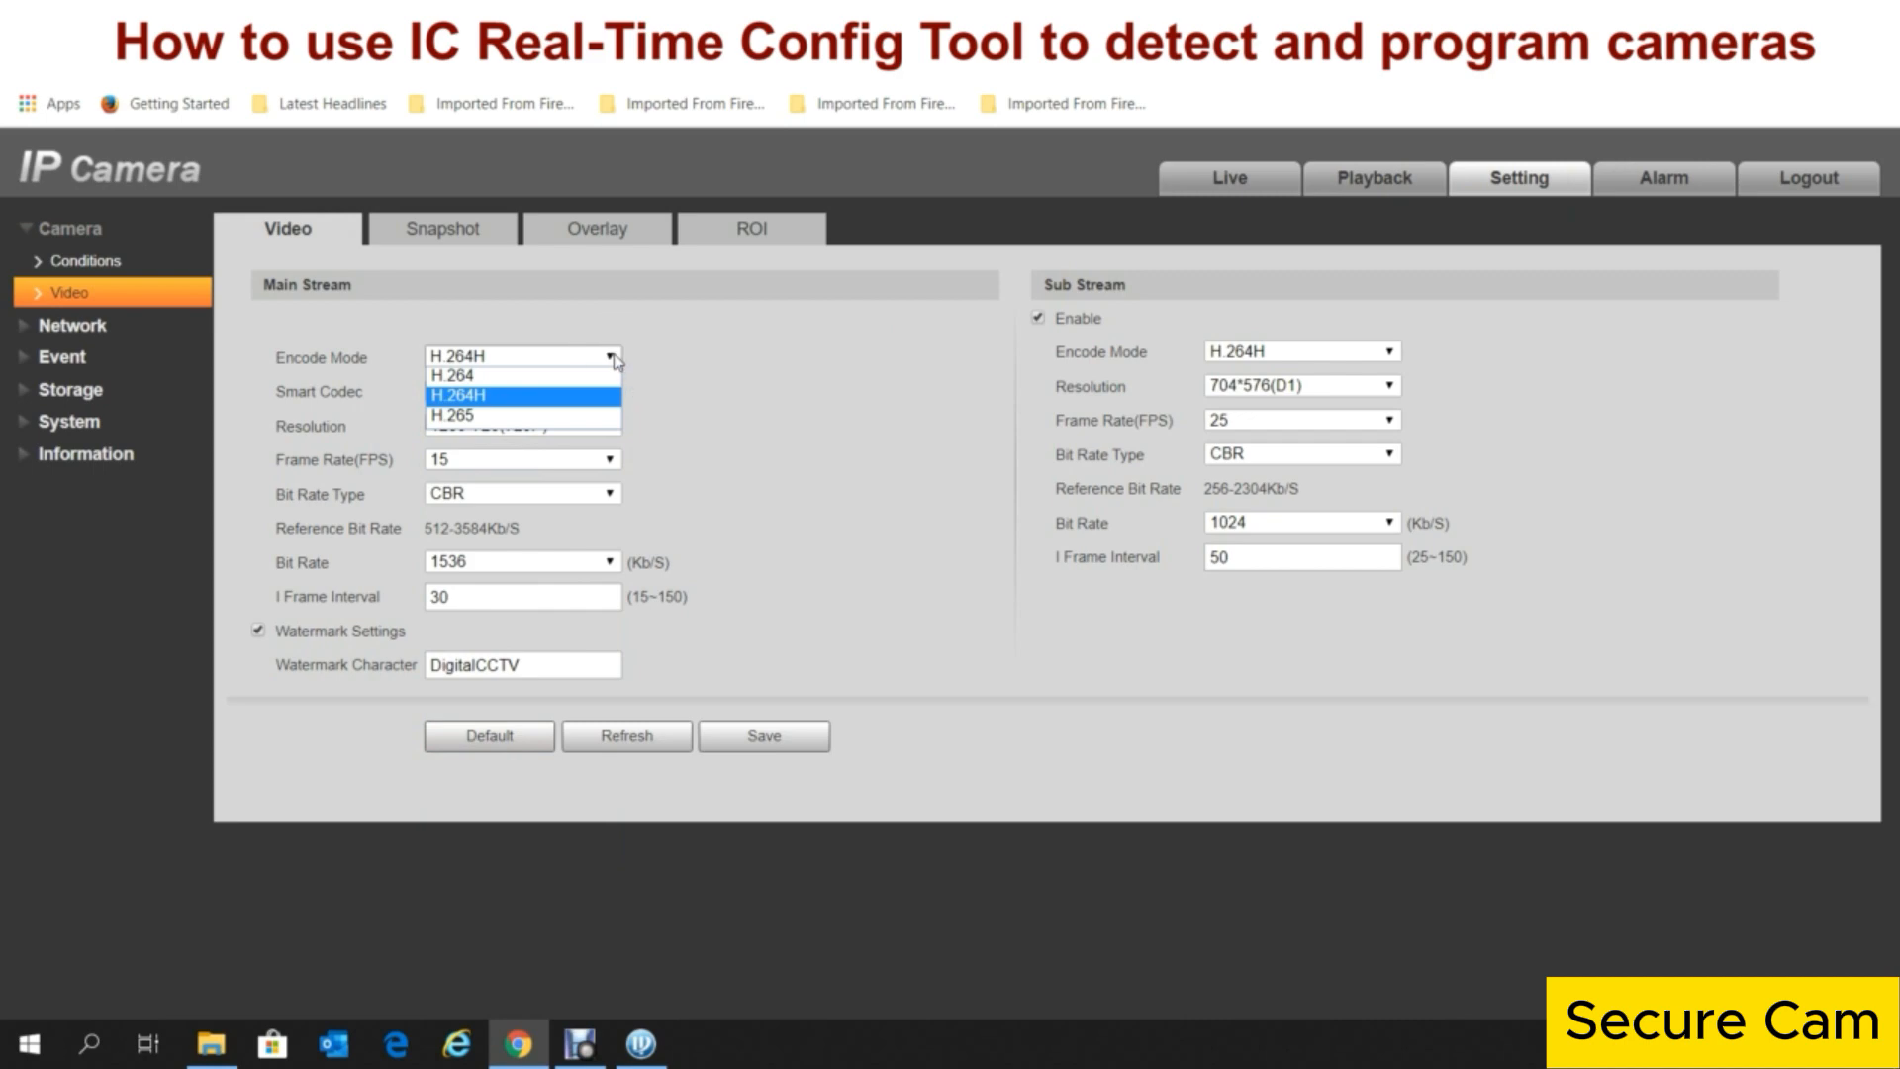
click(522, 416)
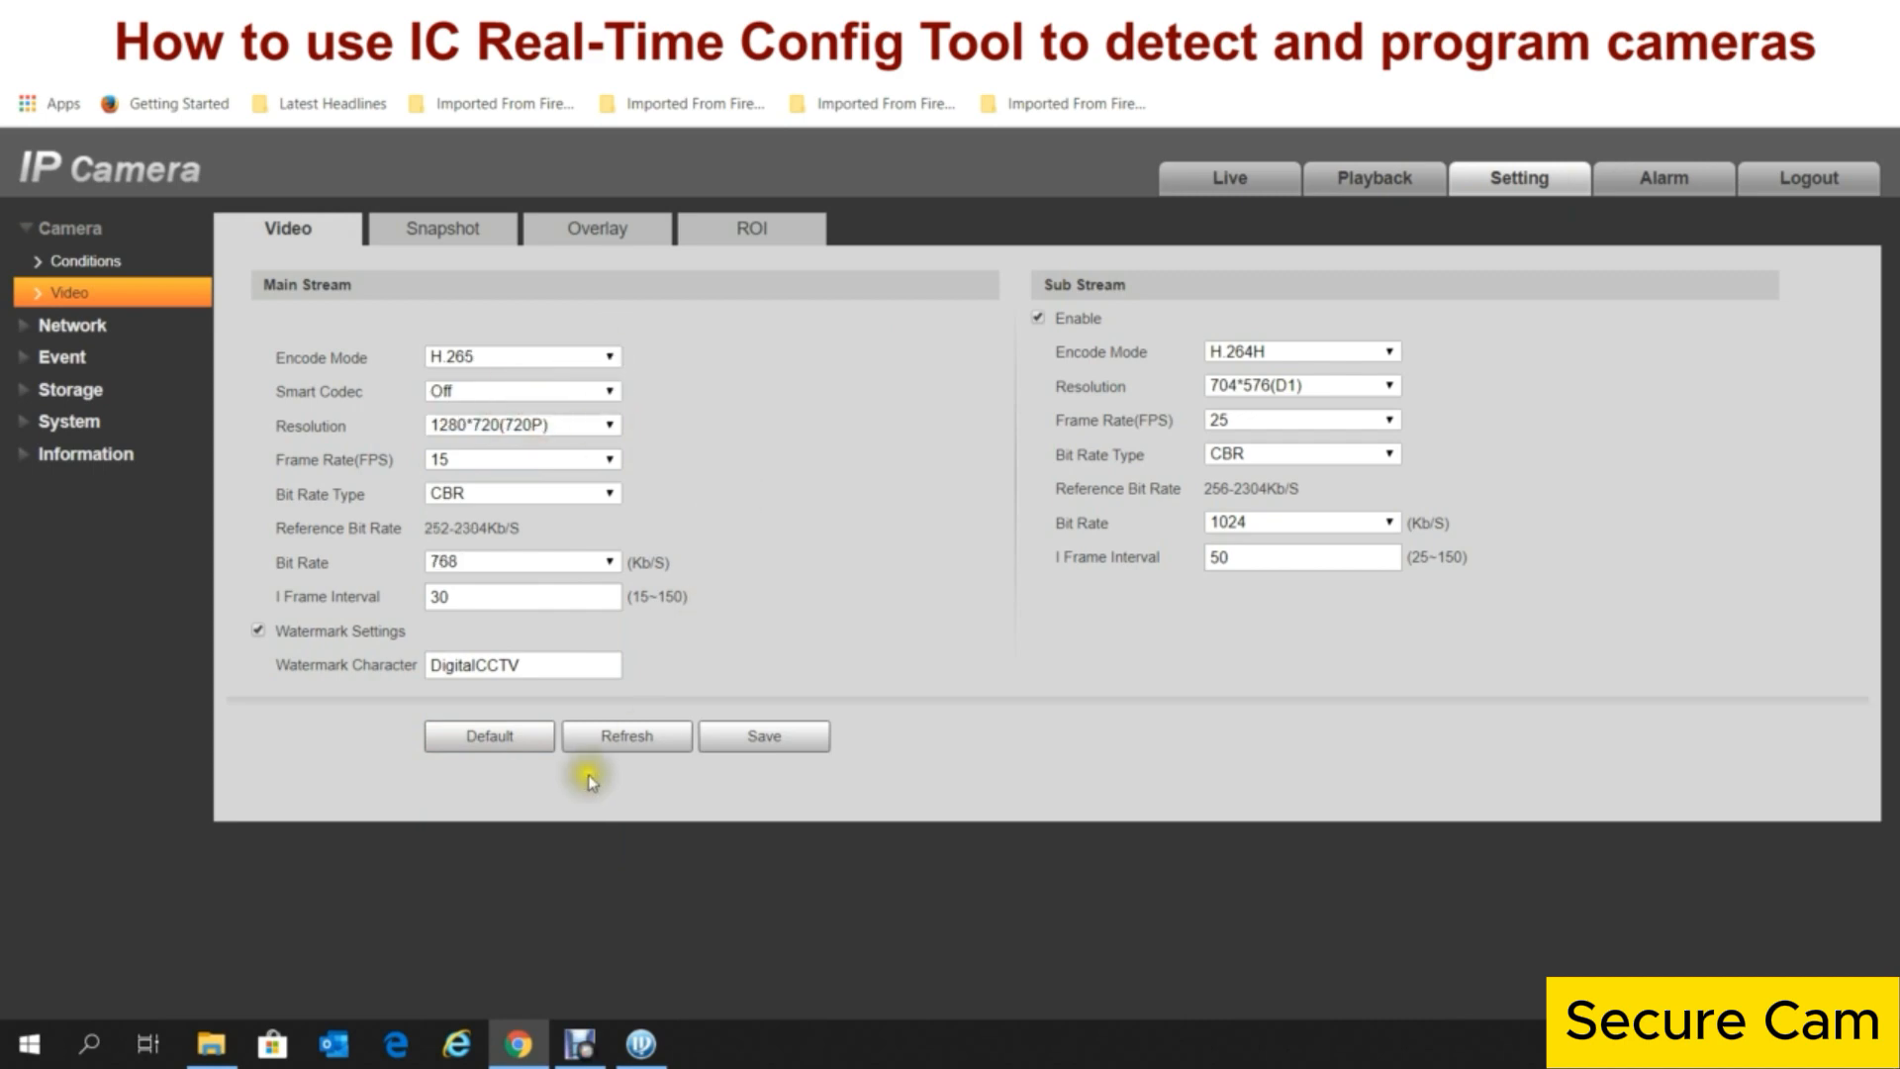
click(750, 744)
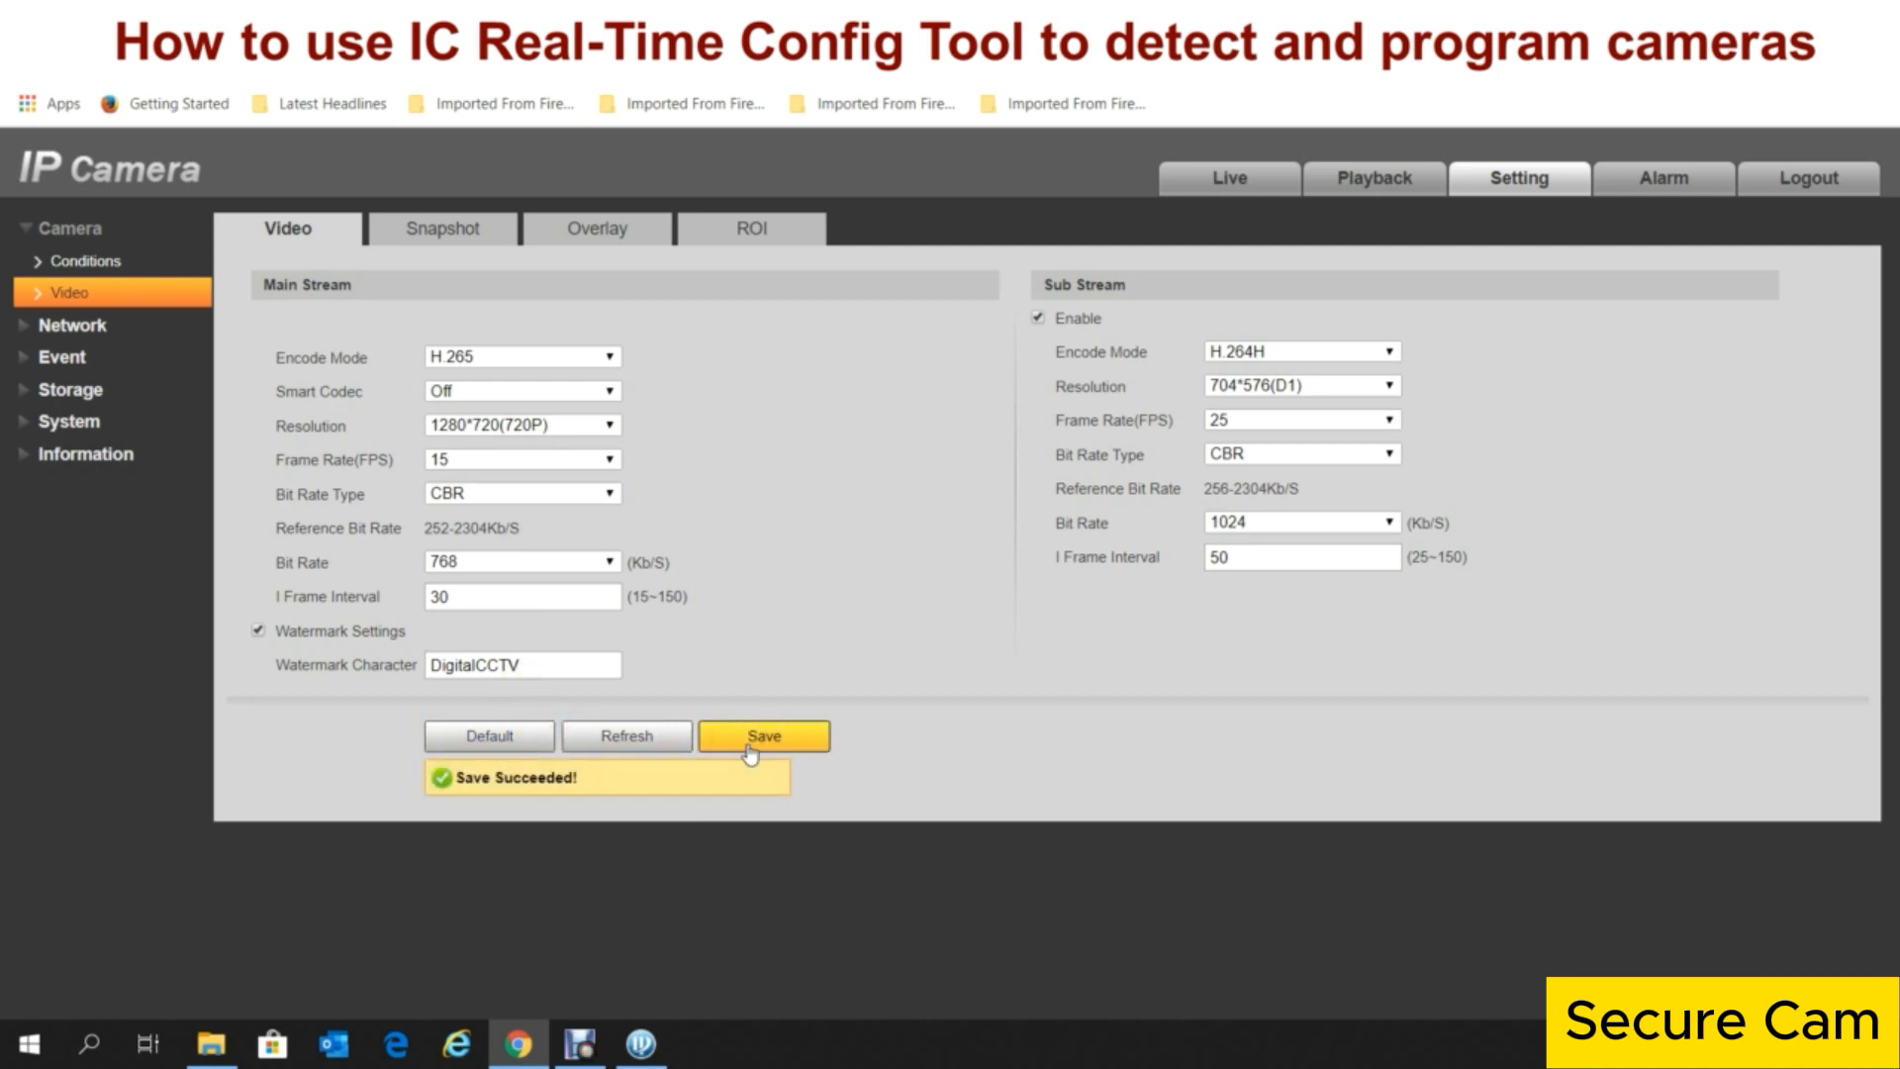
Step: Try H.265 and MJPEG as the encode mode of the sub stream
click(1386, 354)
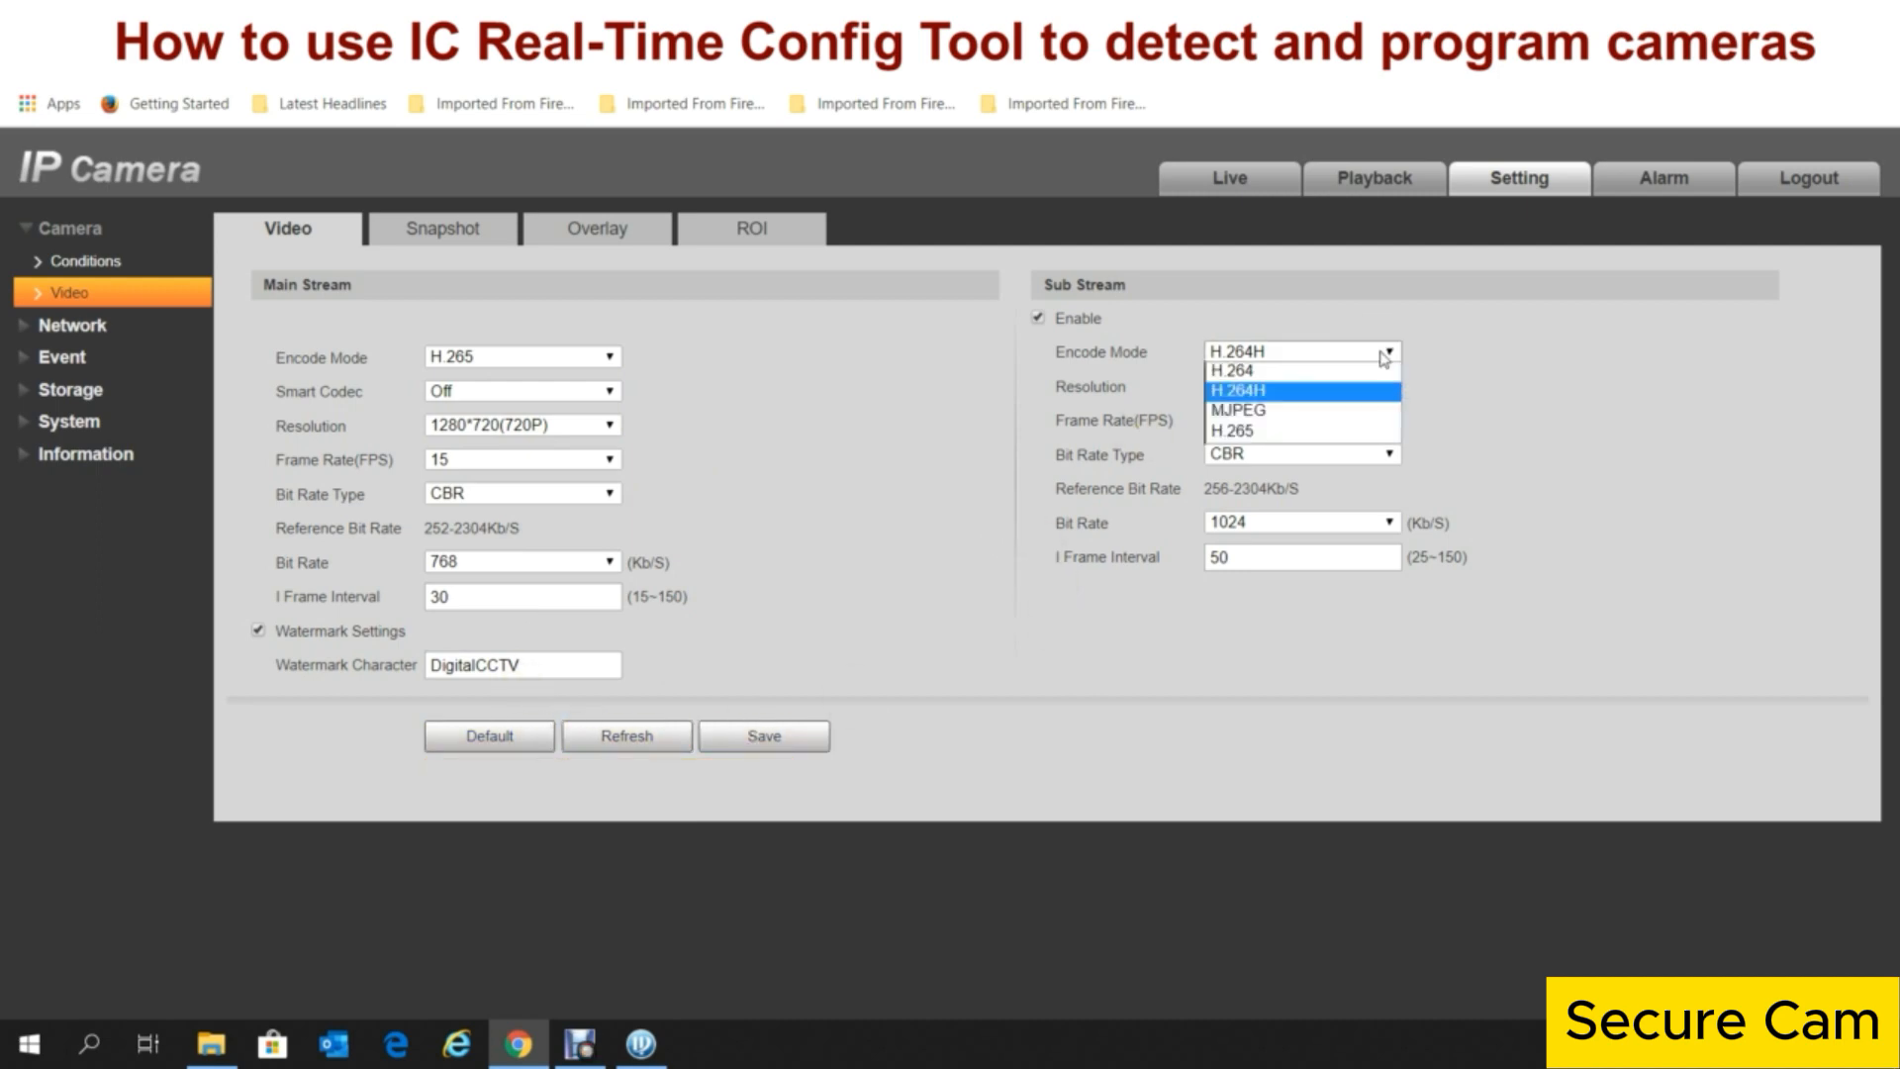
click(1287, 433)
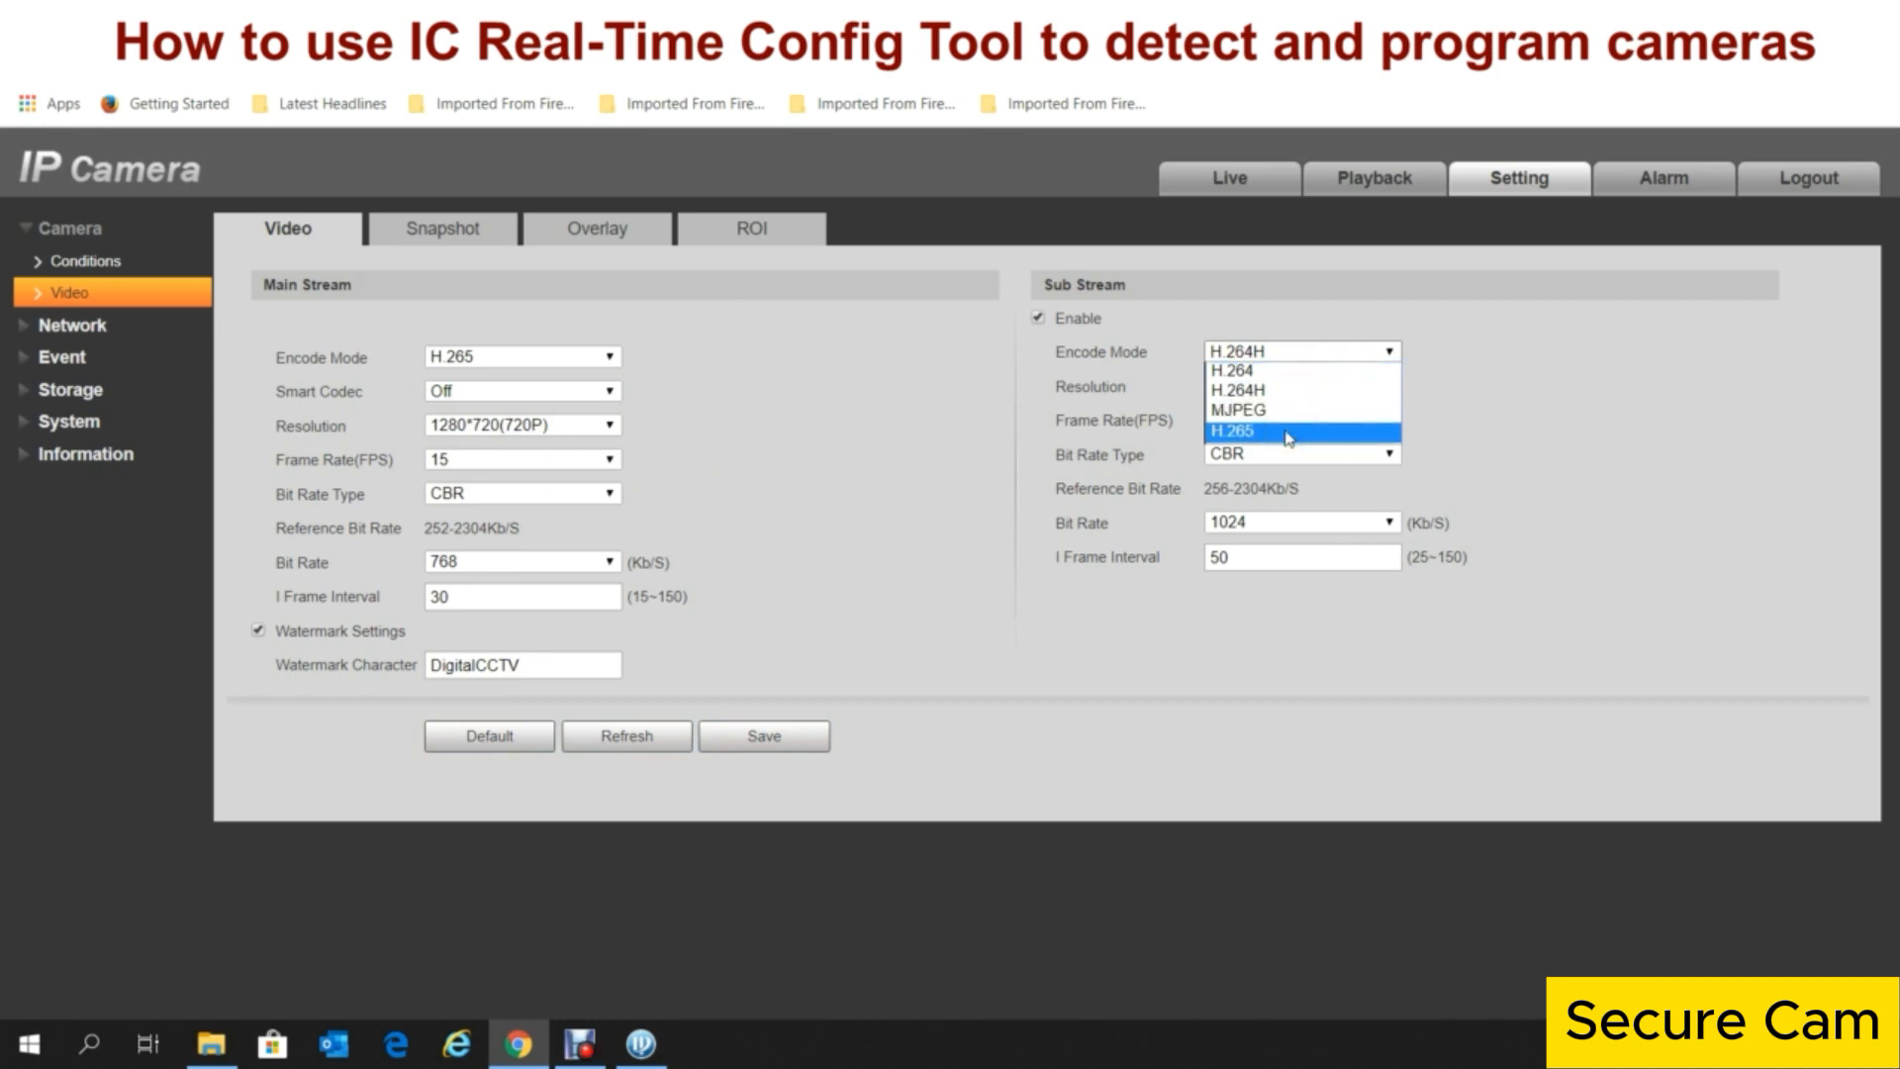
click(1287, 433)
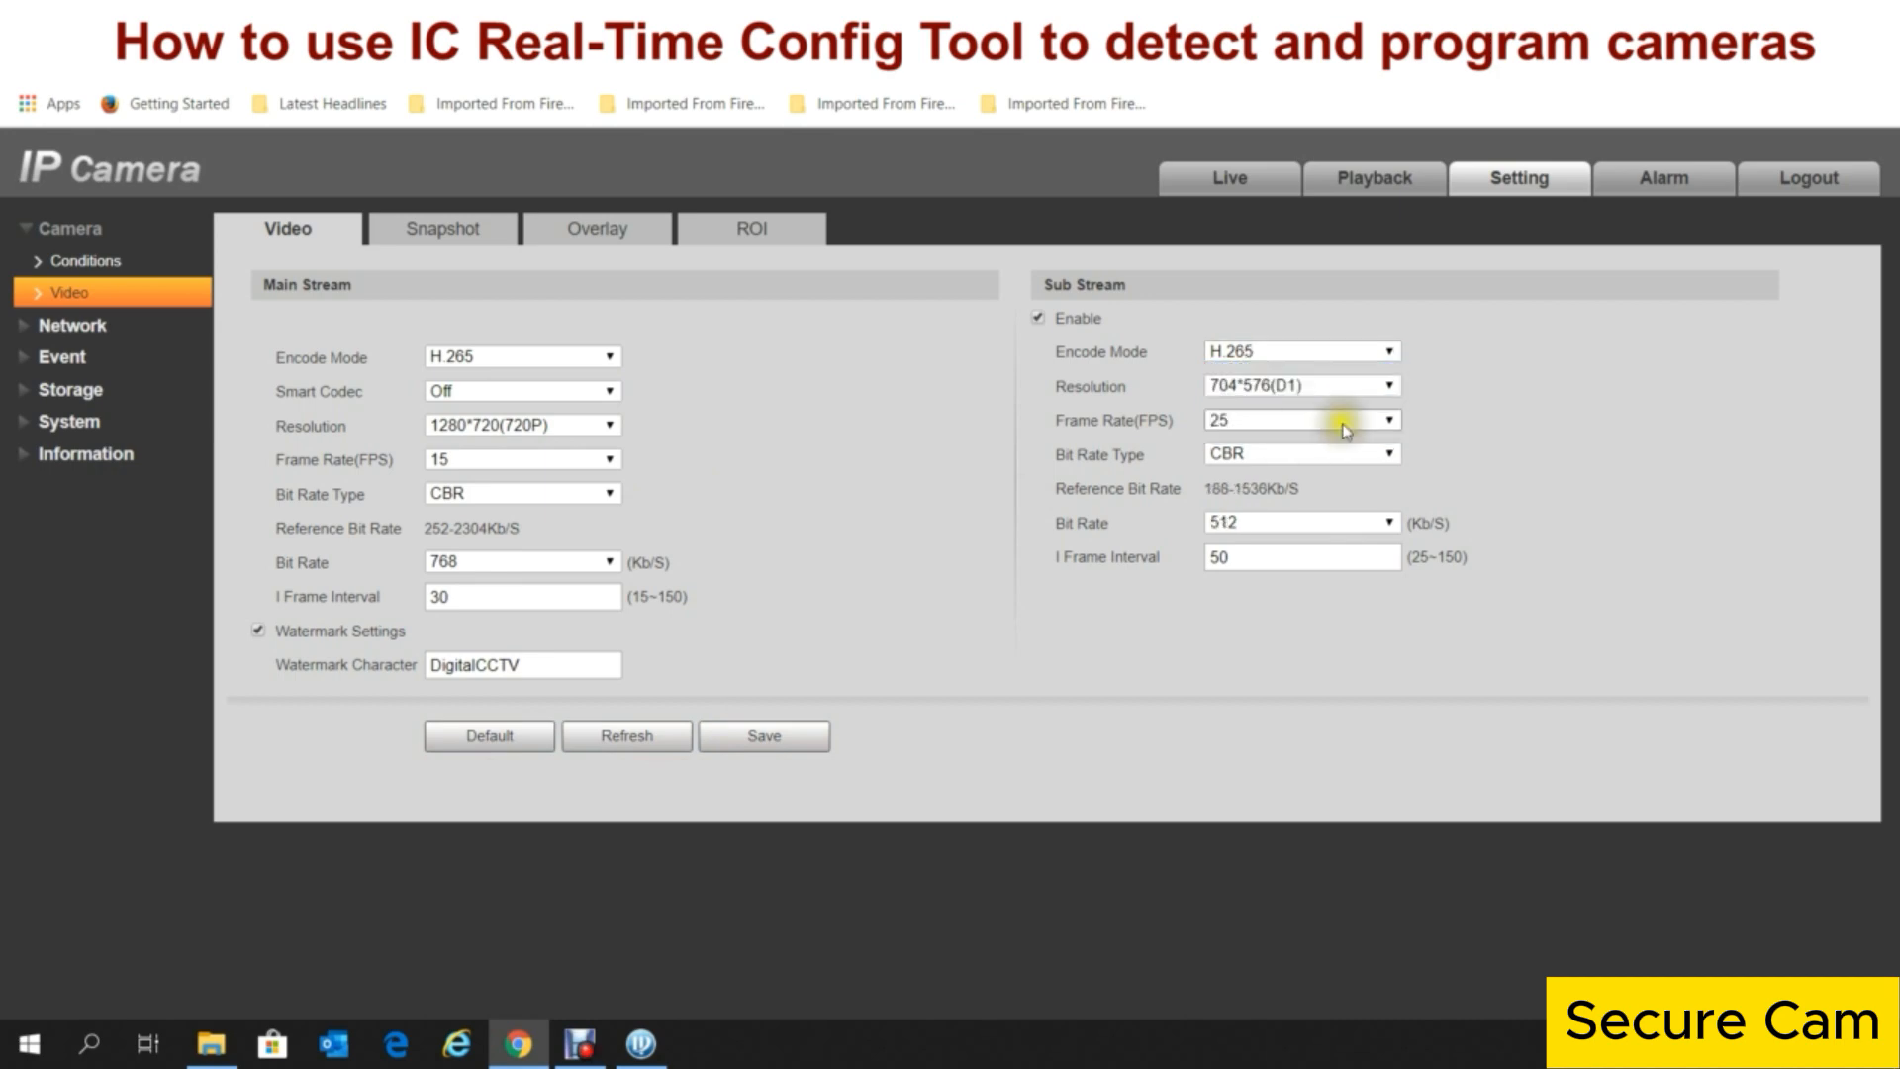
click(1359, 354)
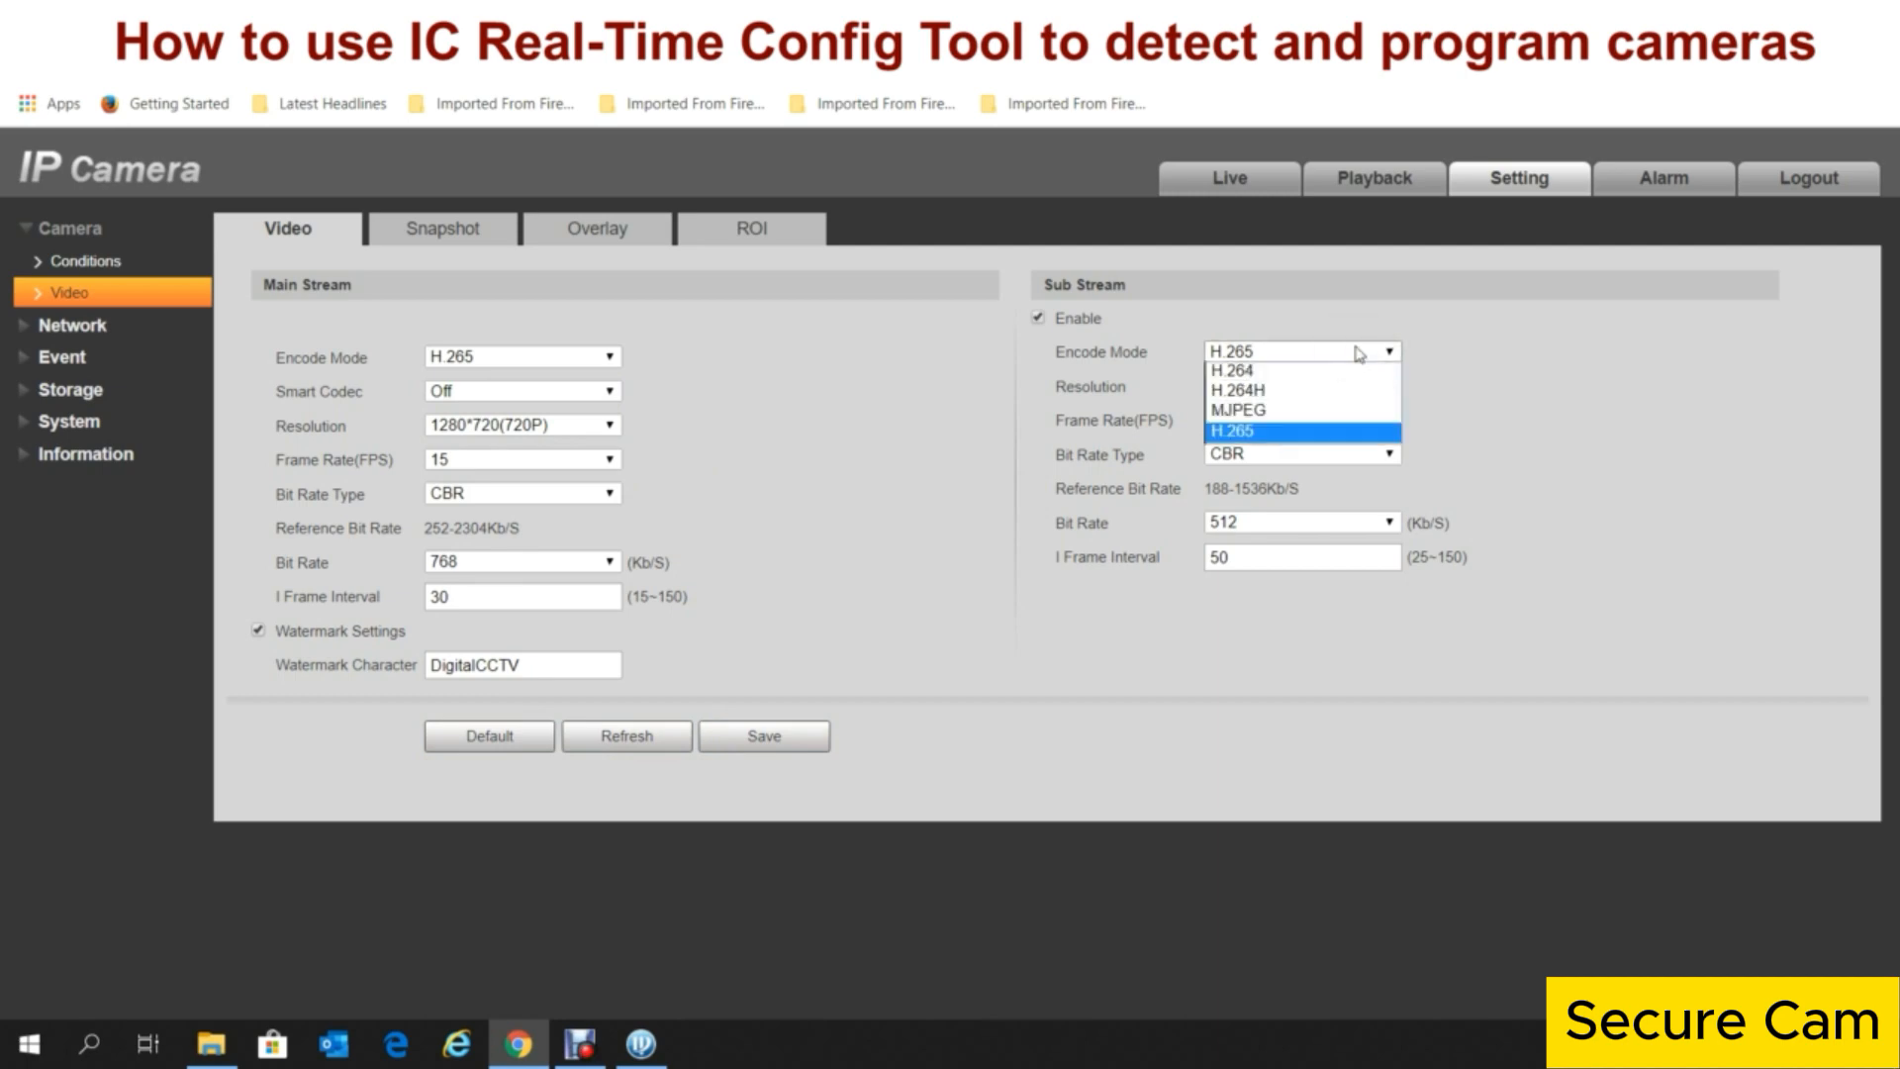
click(1309, 394)
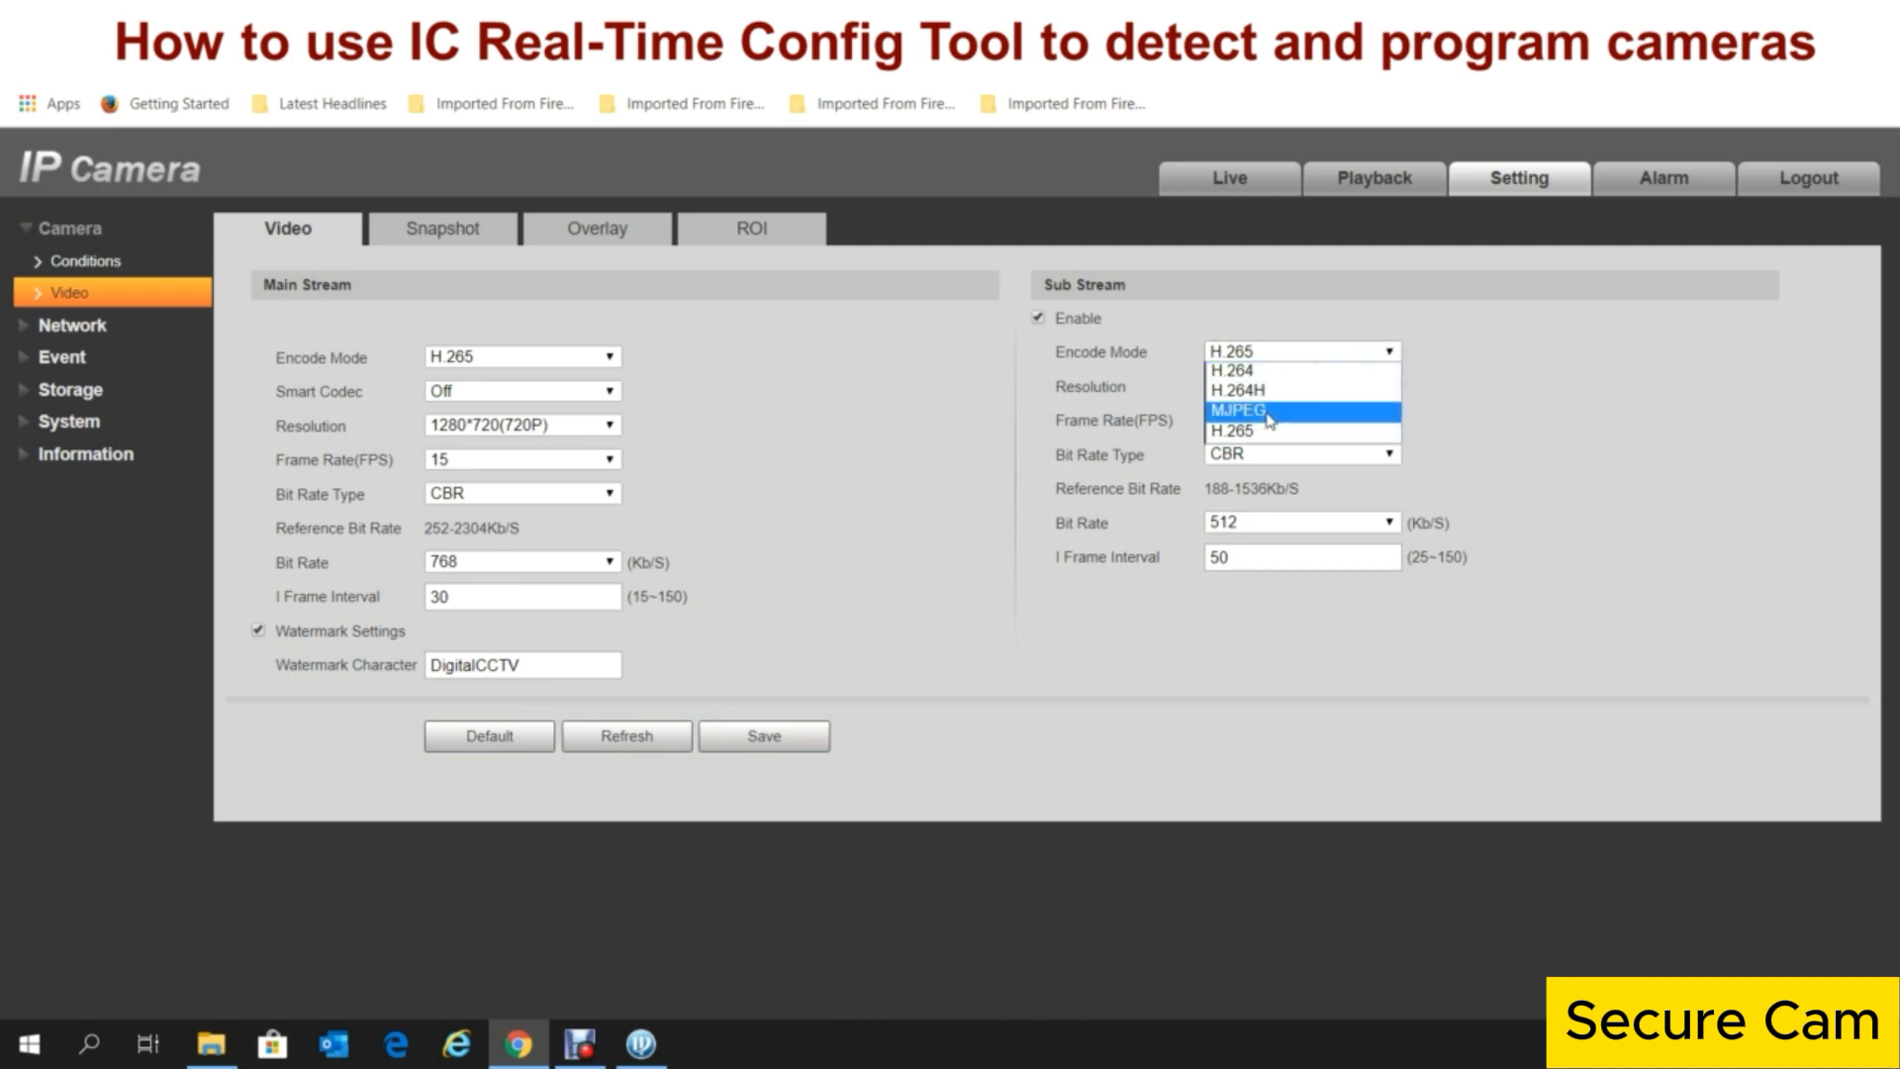
click(1270, 412)
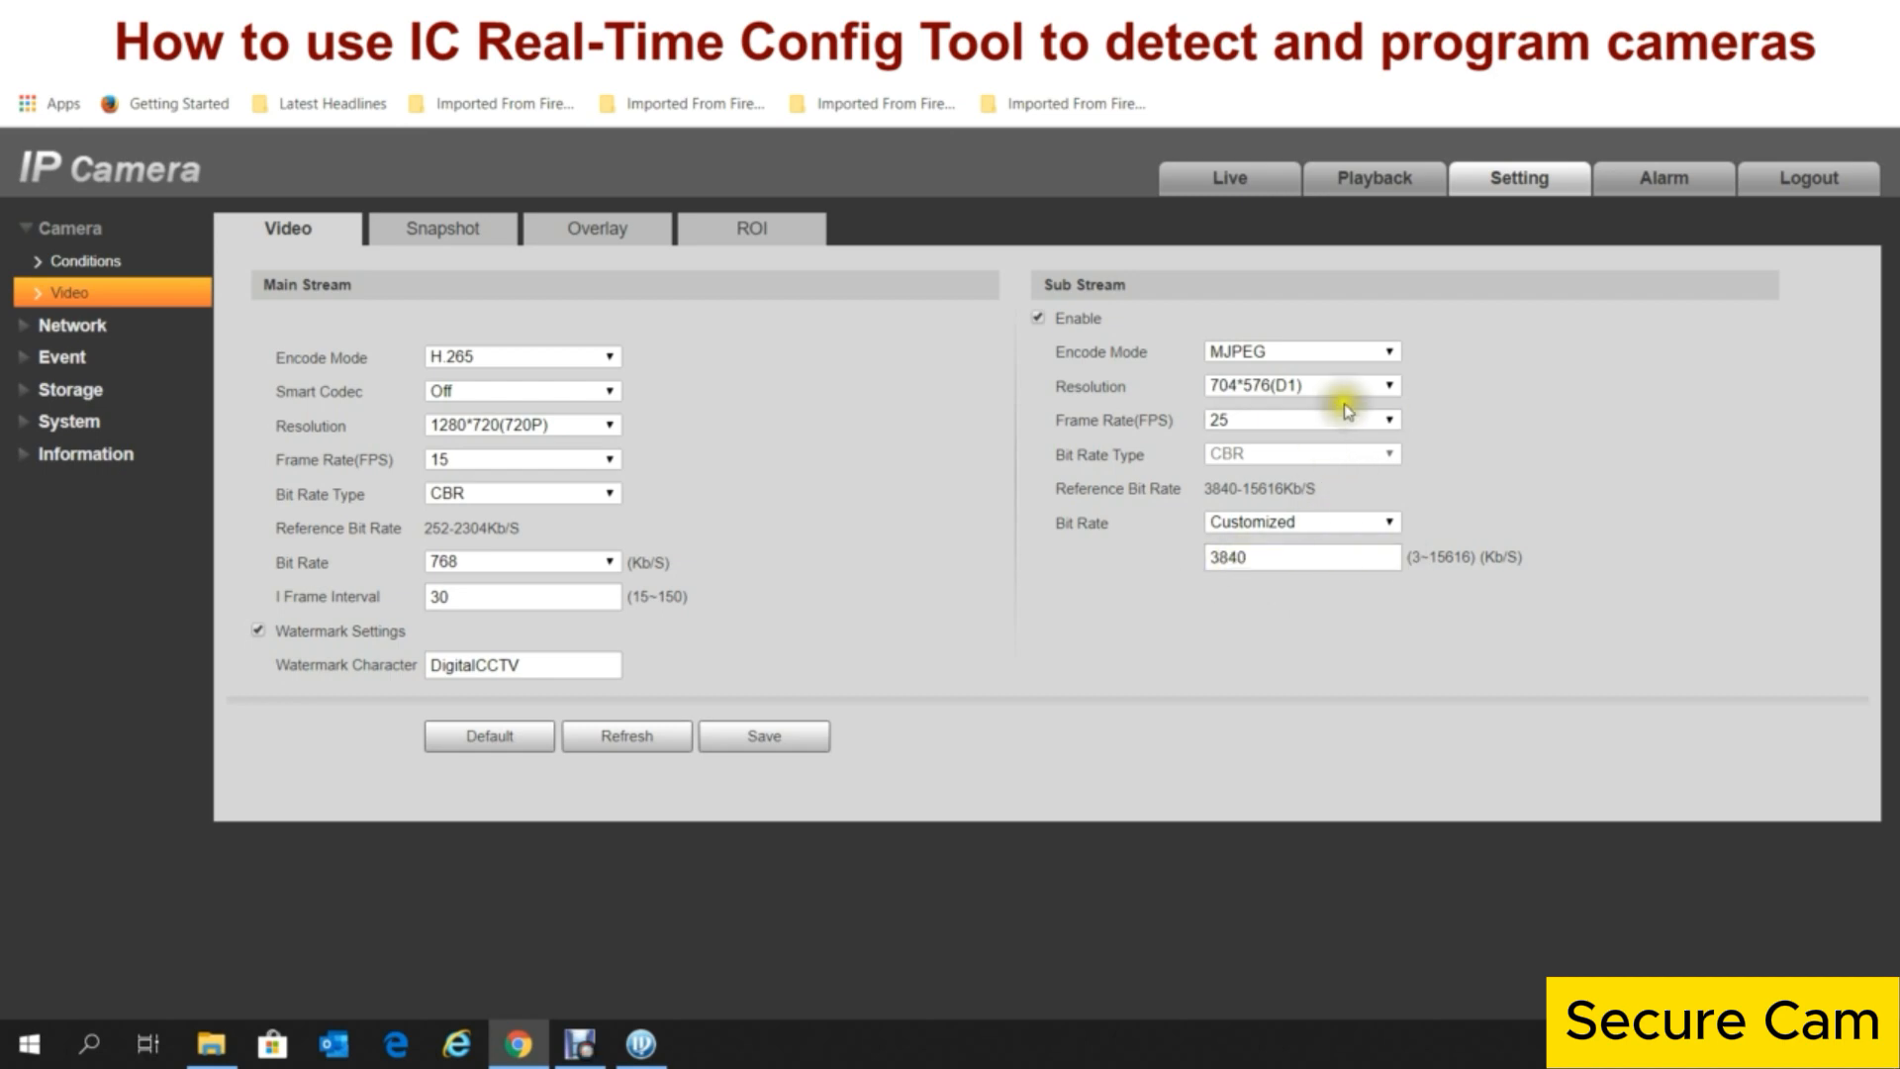
Step: Set the sub stream's encode mode to H.265 and save the video settings
click(1399, 355)
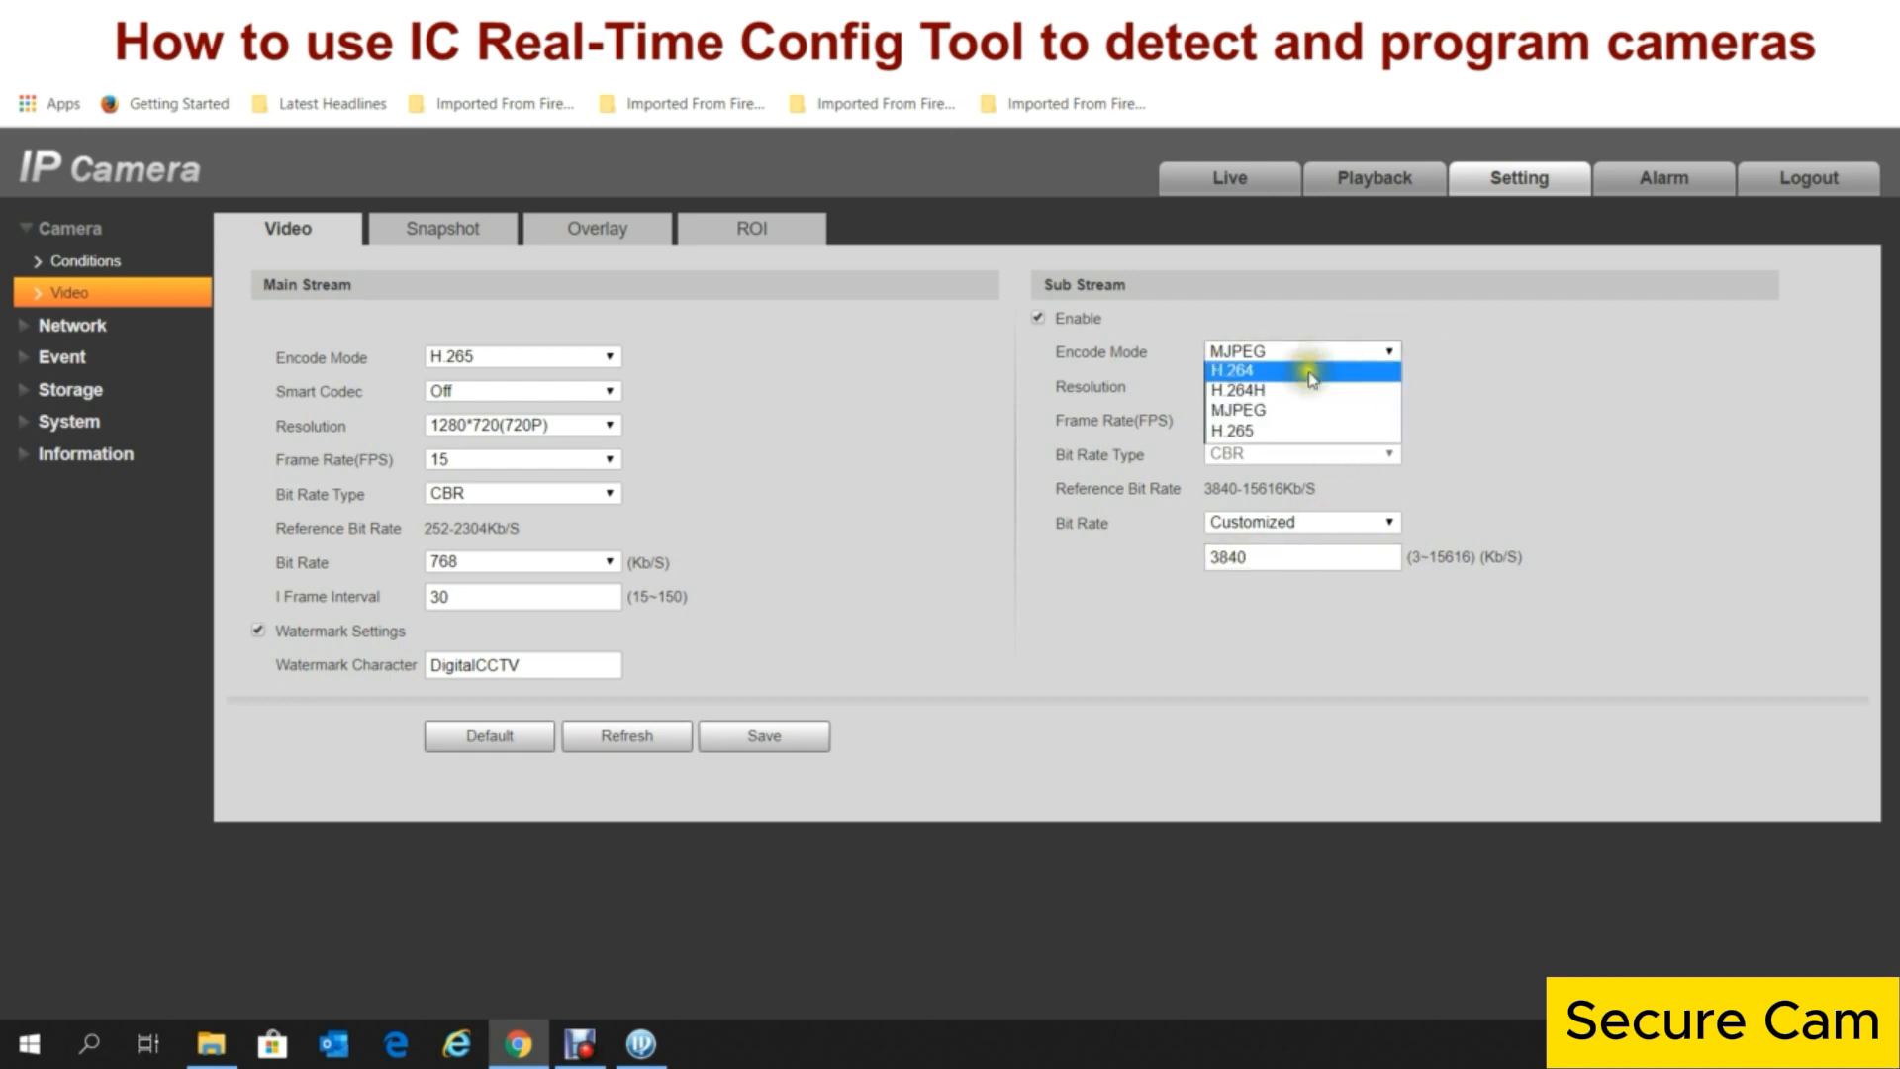
click(1262, 440)
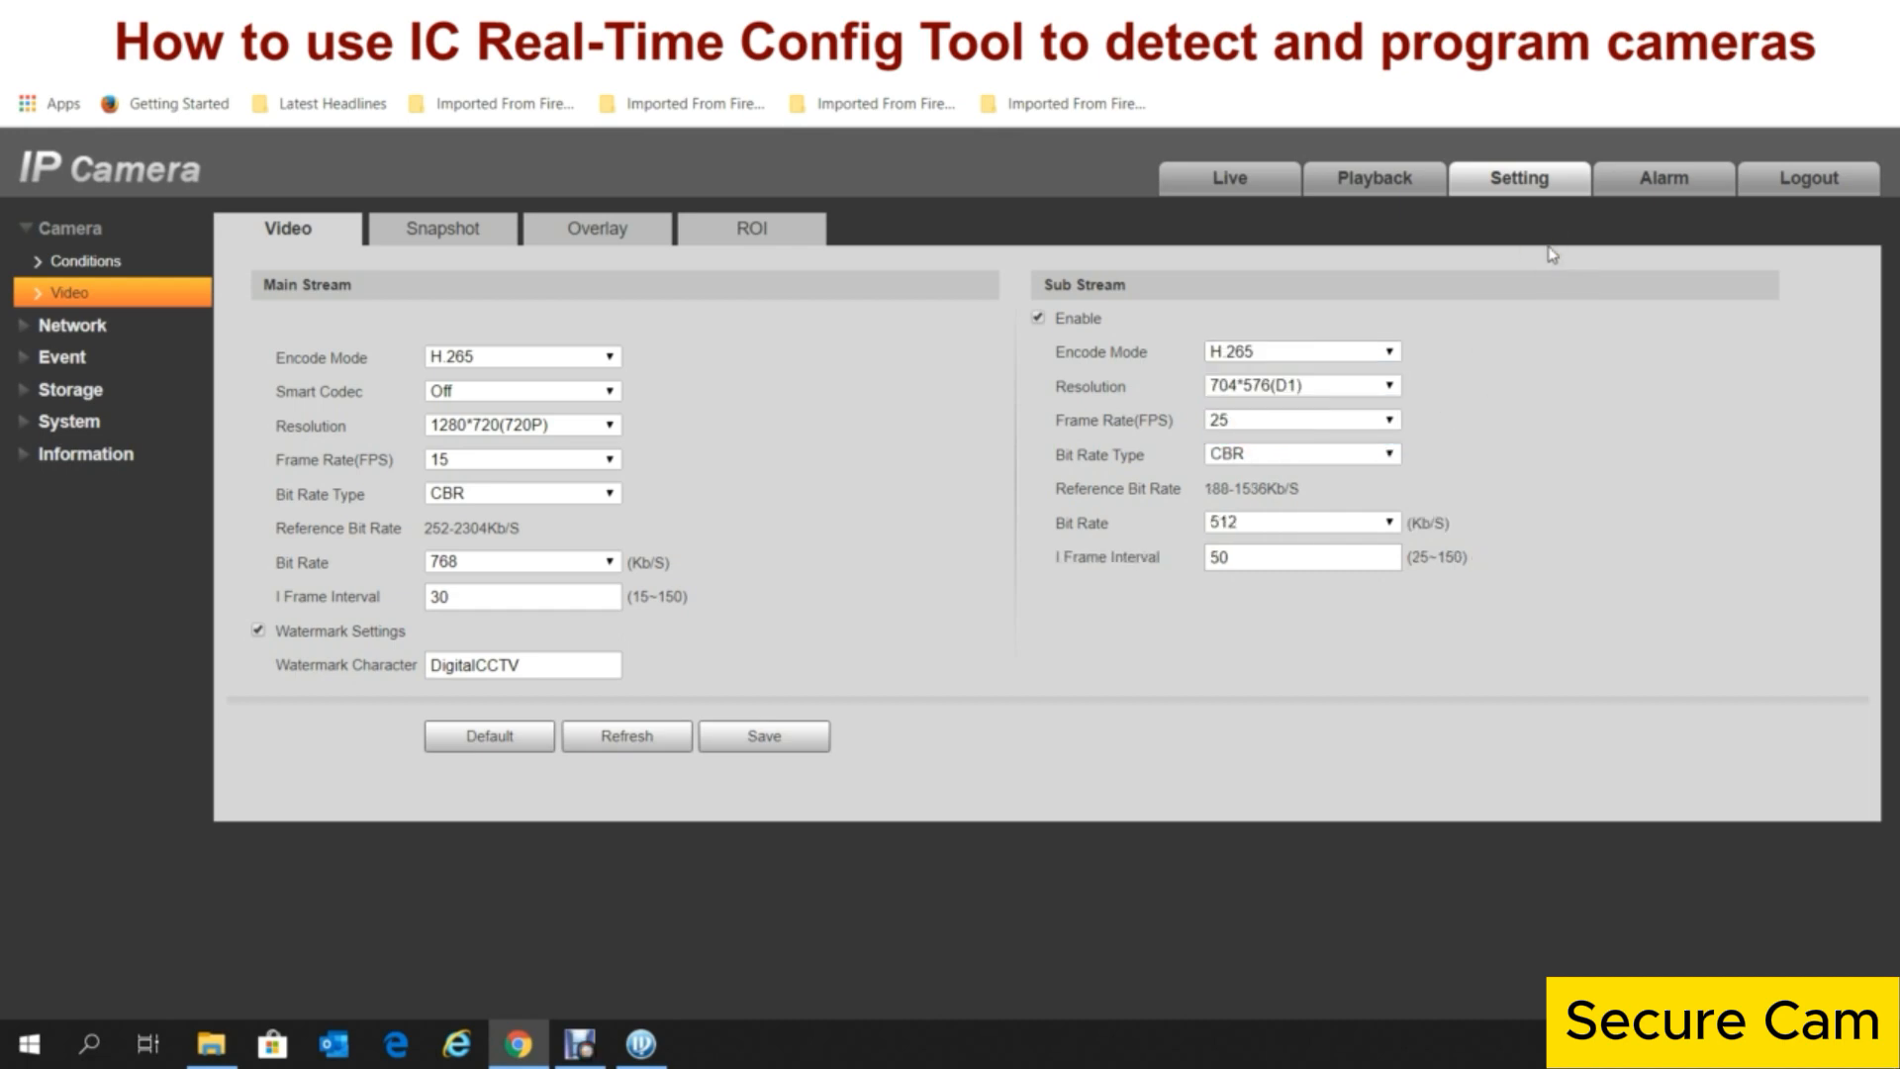
click(787, 739)
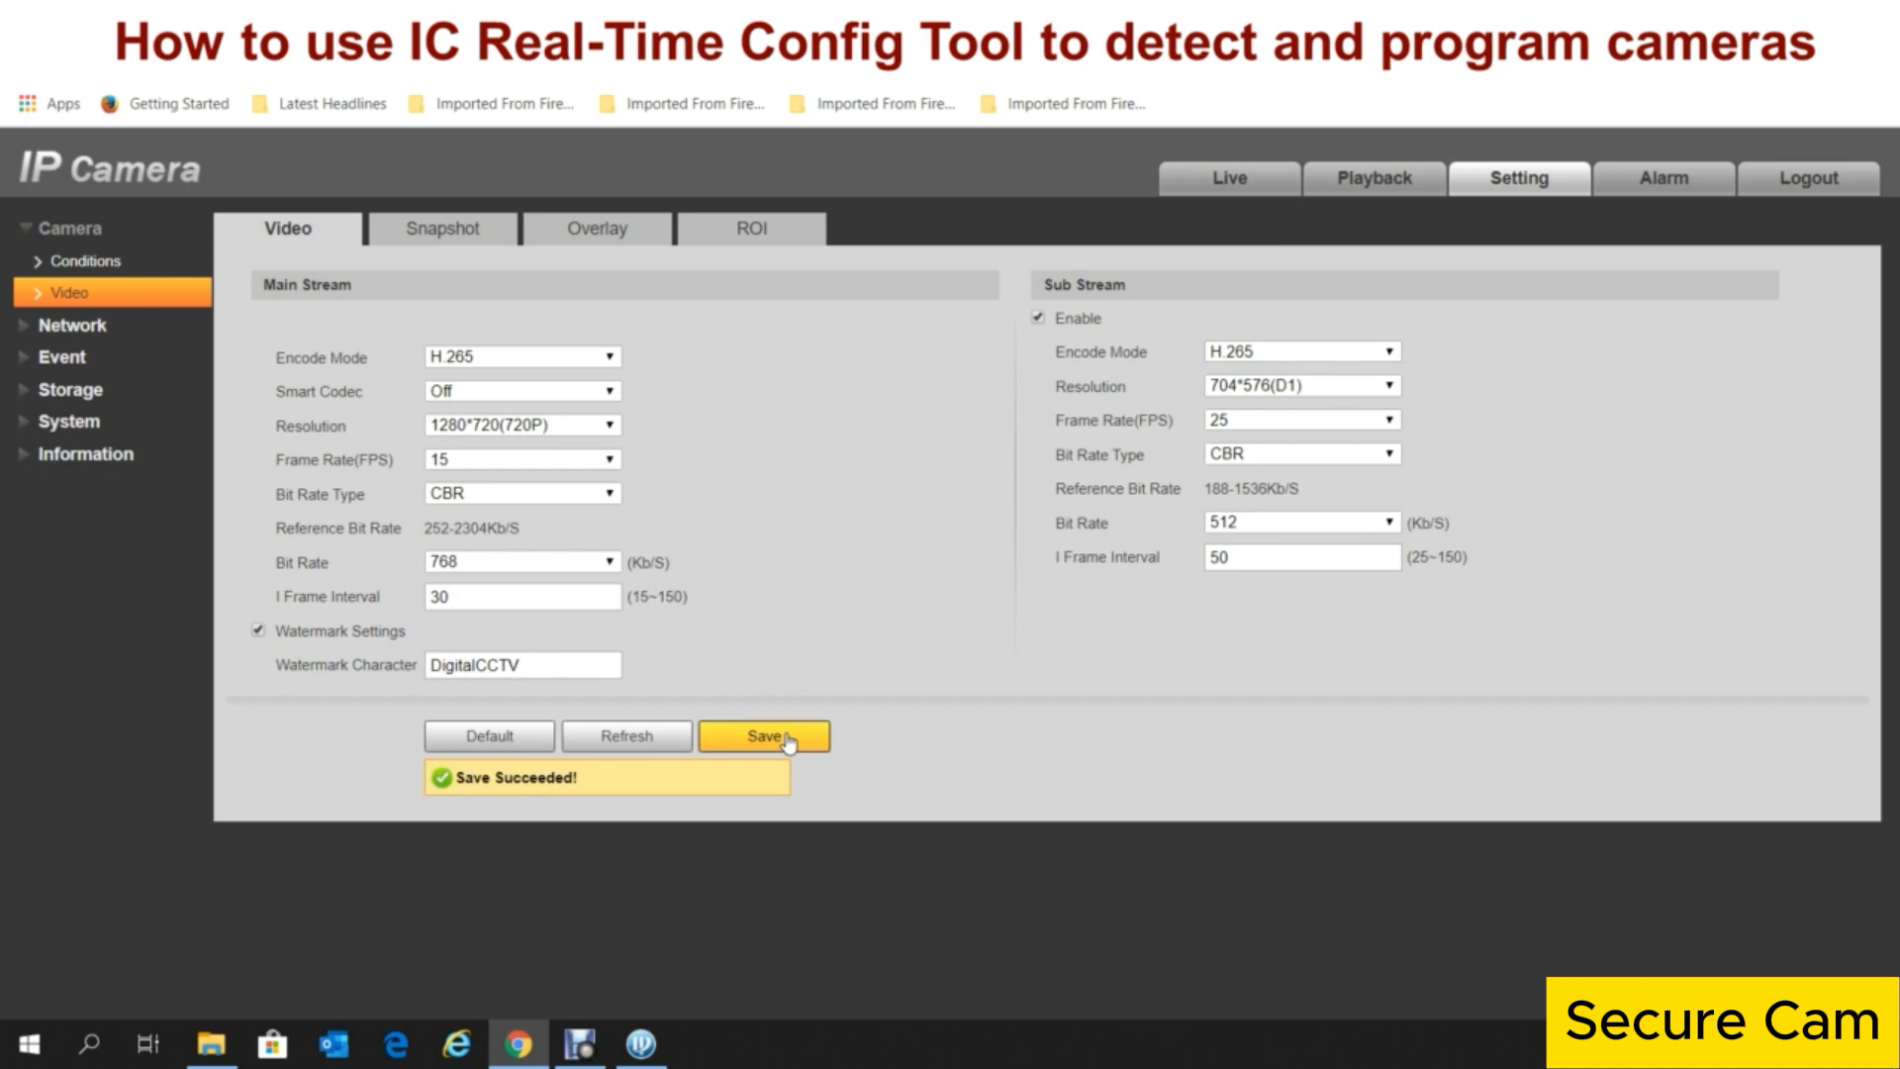
Step: View the live main stream with the zoom and focus controls shown, and switch to ConfigTool
click(1230, 178)
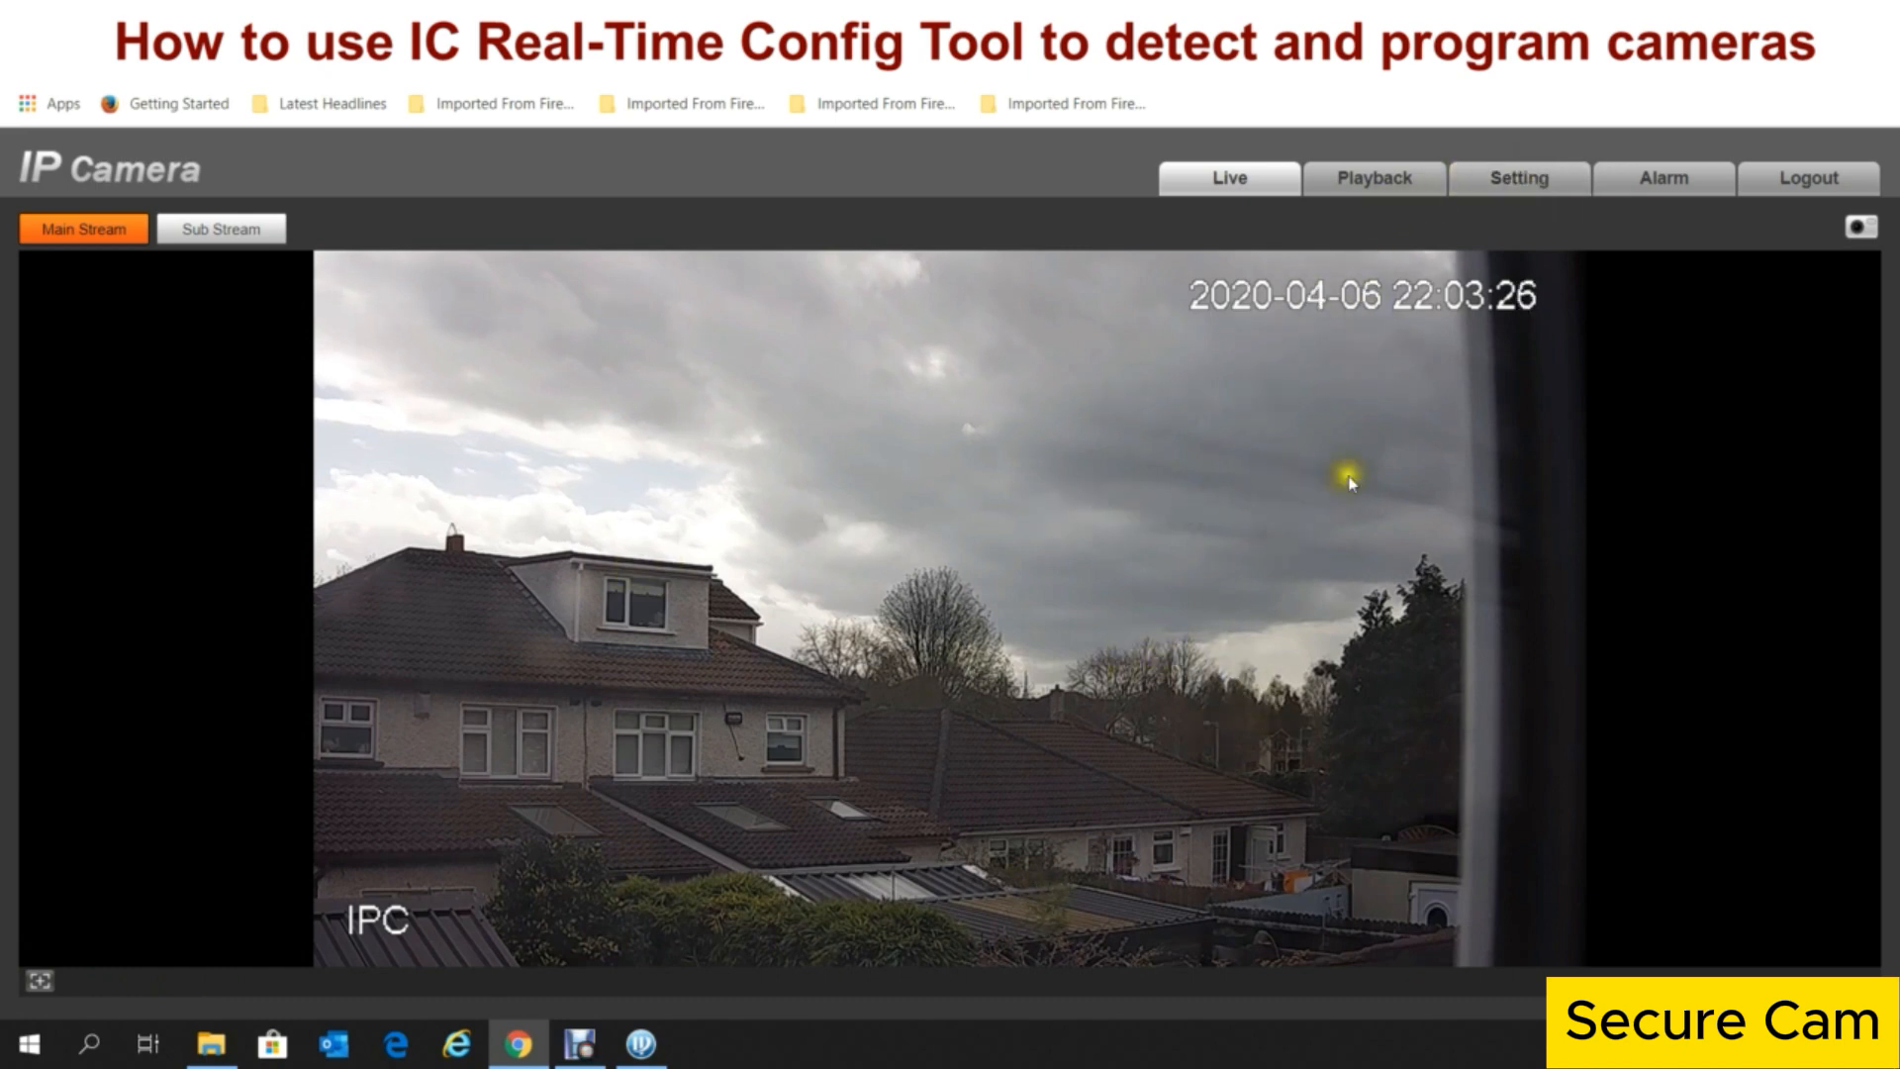
click(40, 982)
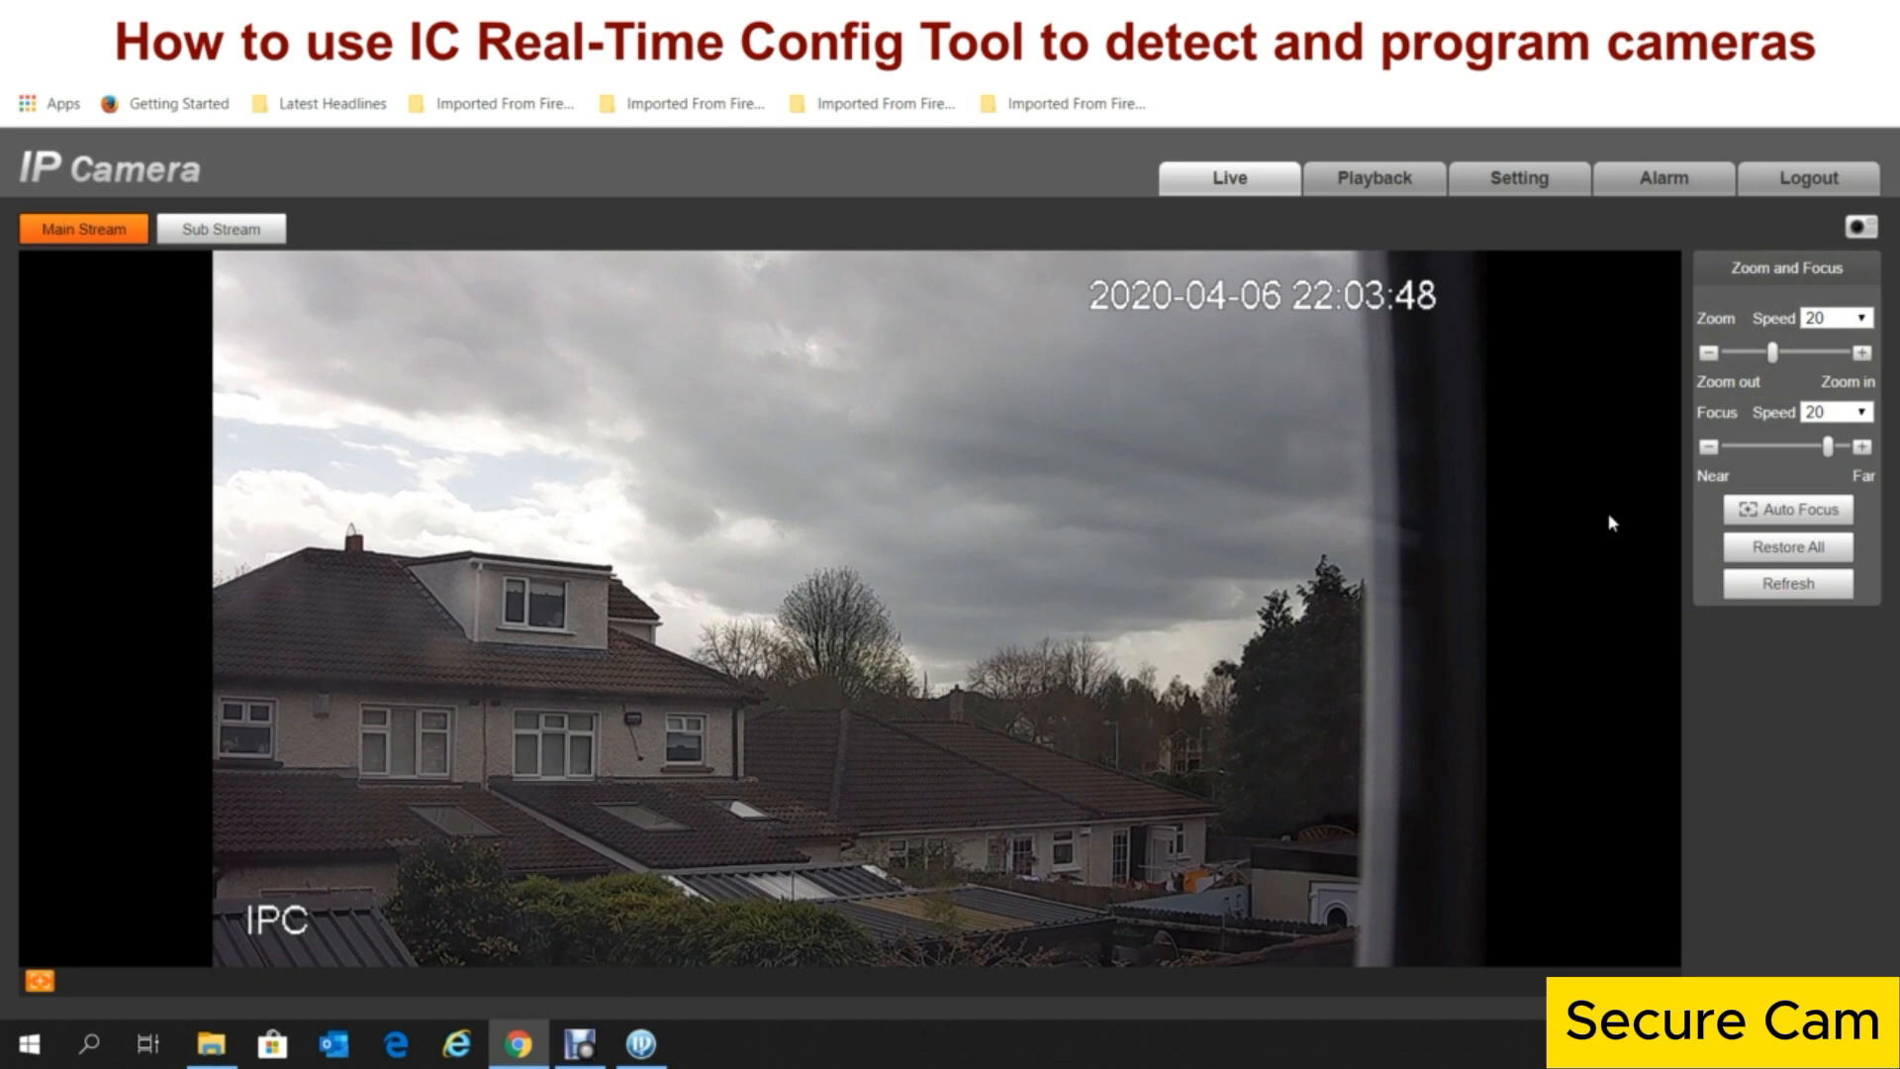
click(641, 1044)
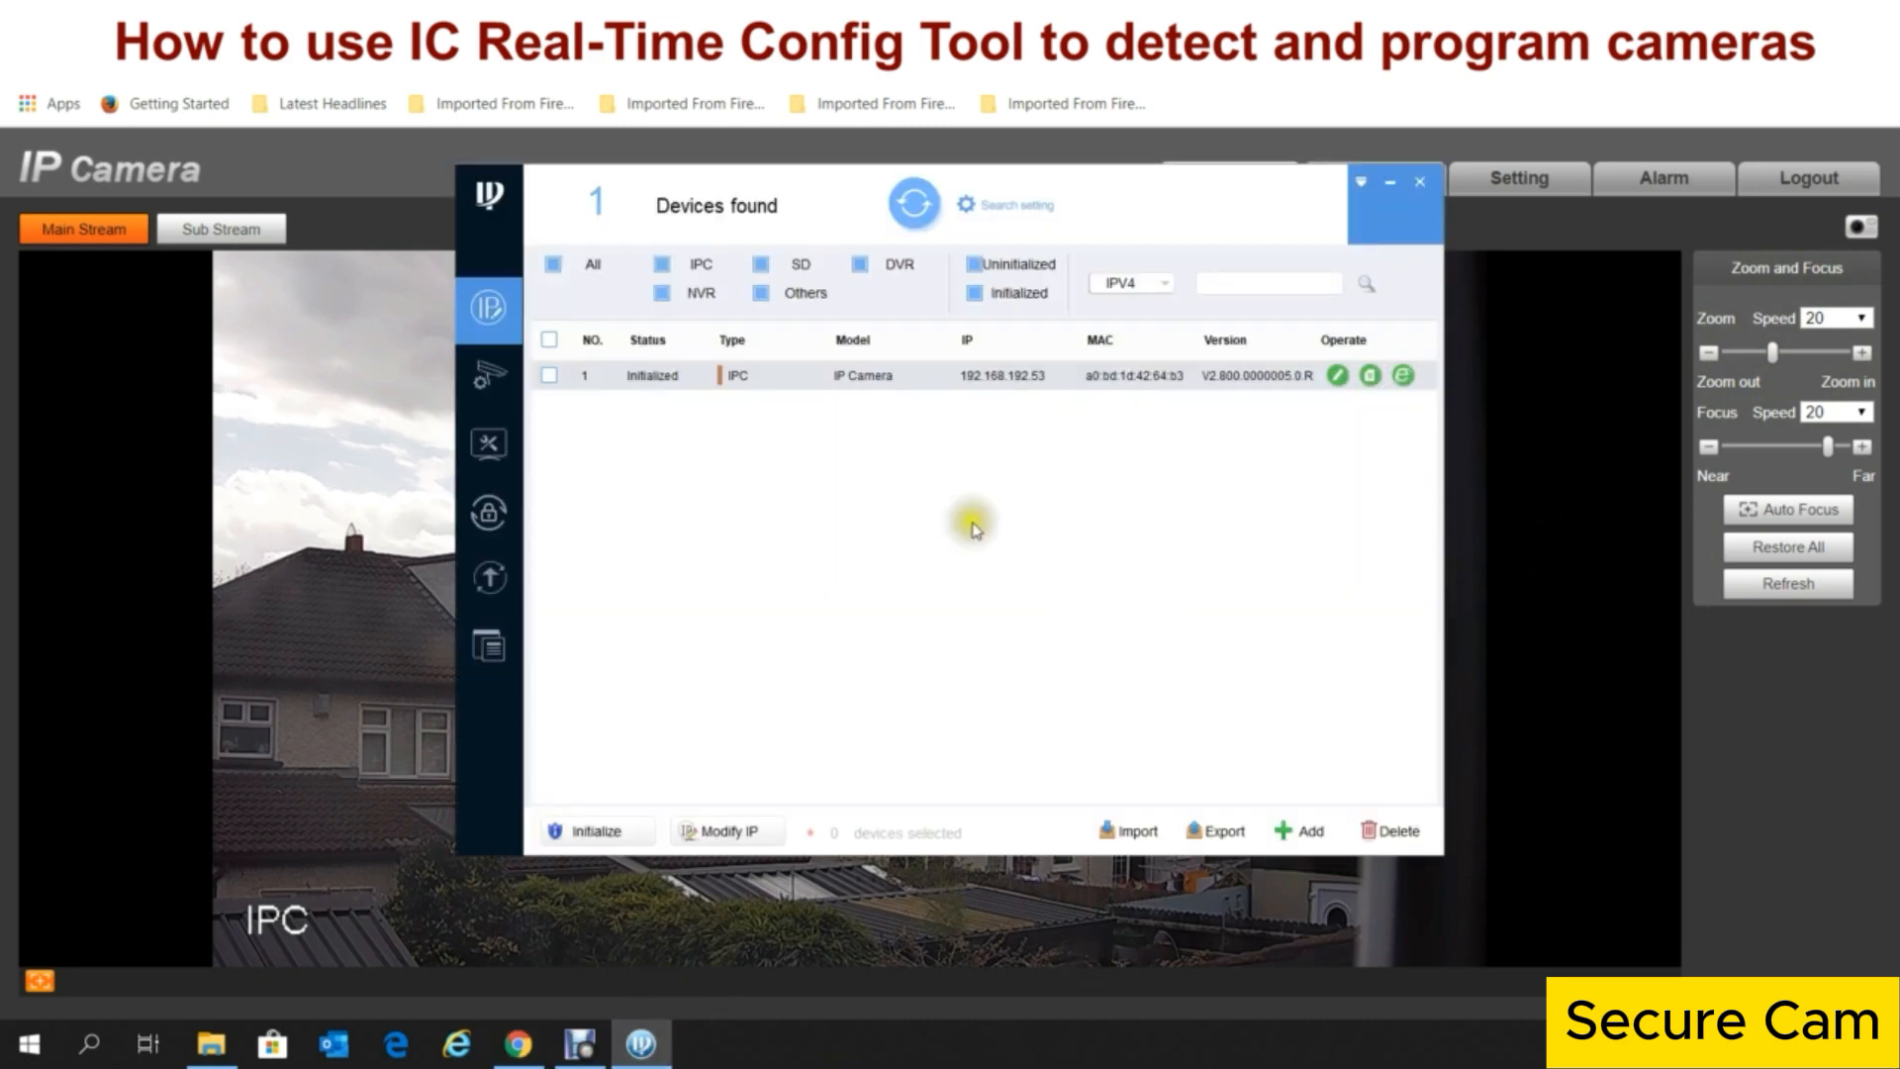
Step: View the details of the IP camera in the device list, and close them
click(1371, 376)
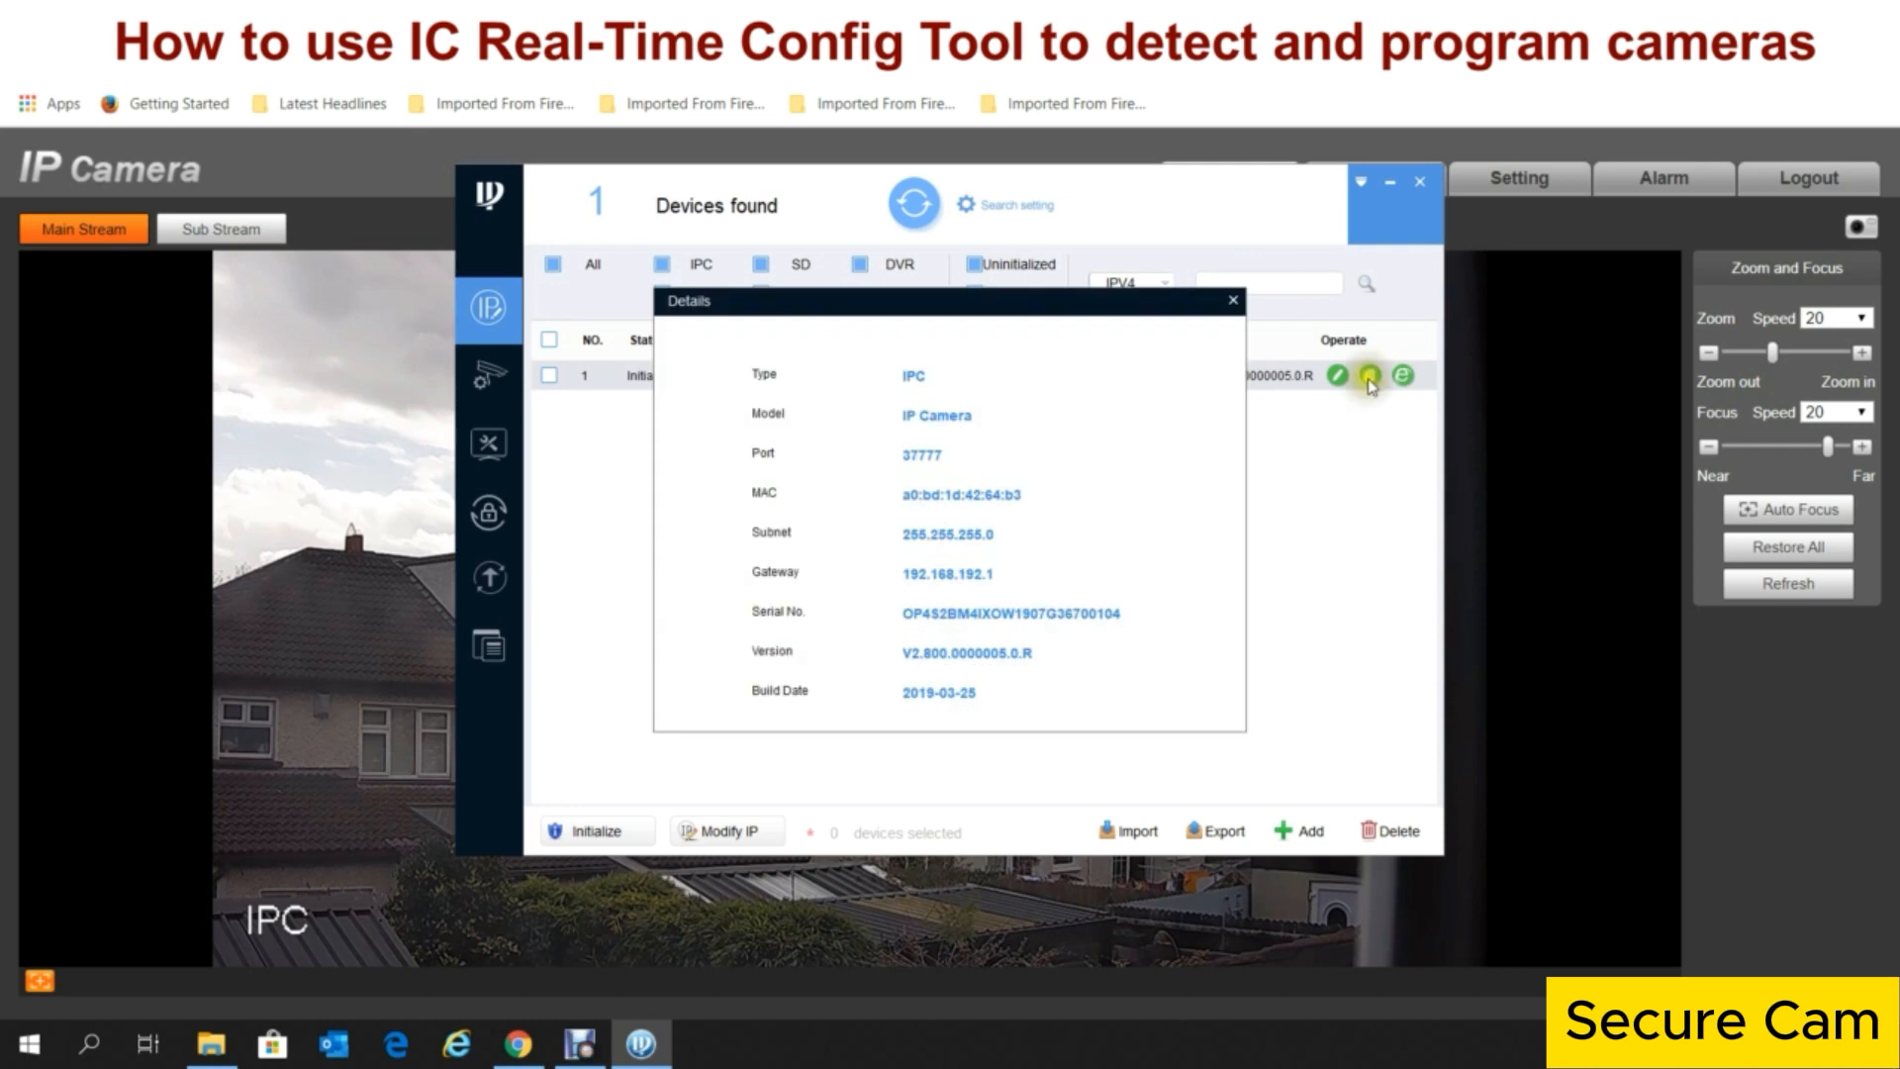
click(1233, 300)
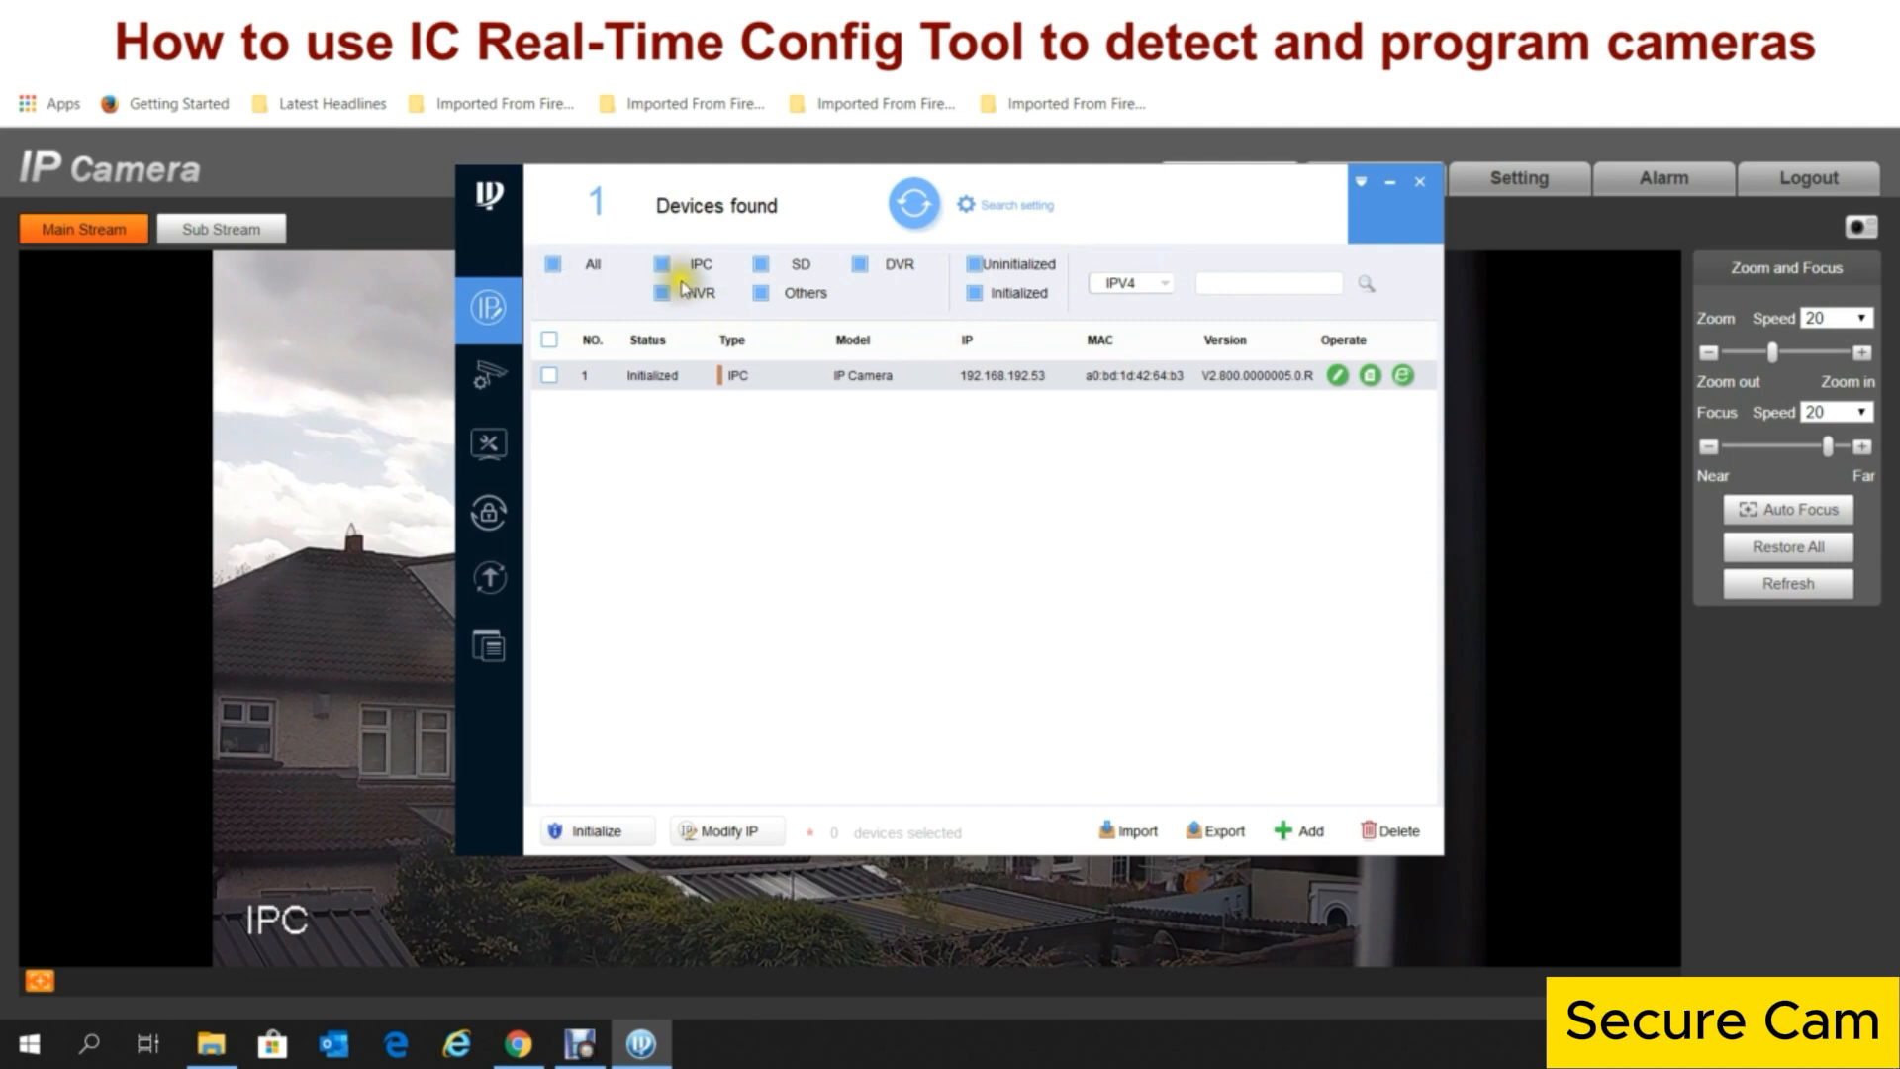
Step: Clear the All filter and try the device types IPC, NVR and DVR, ending with only IPC and DVR enabled
click(552, 264)
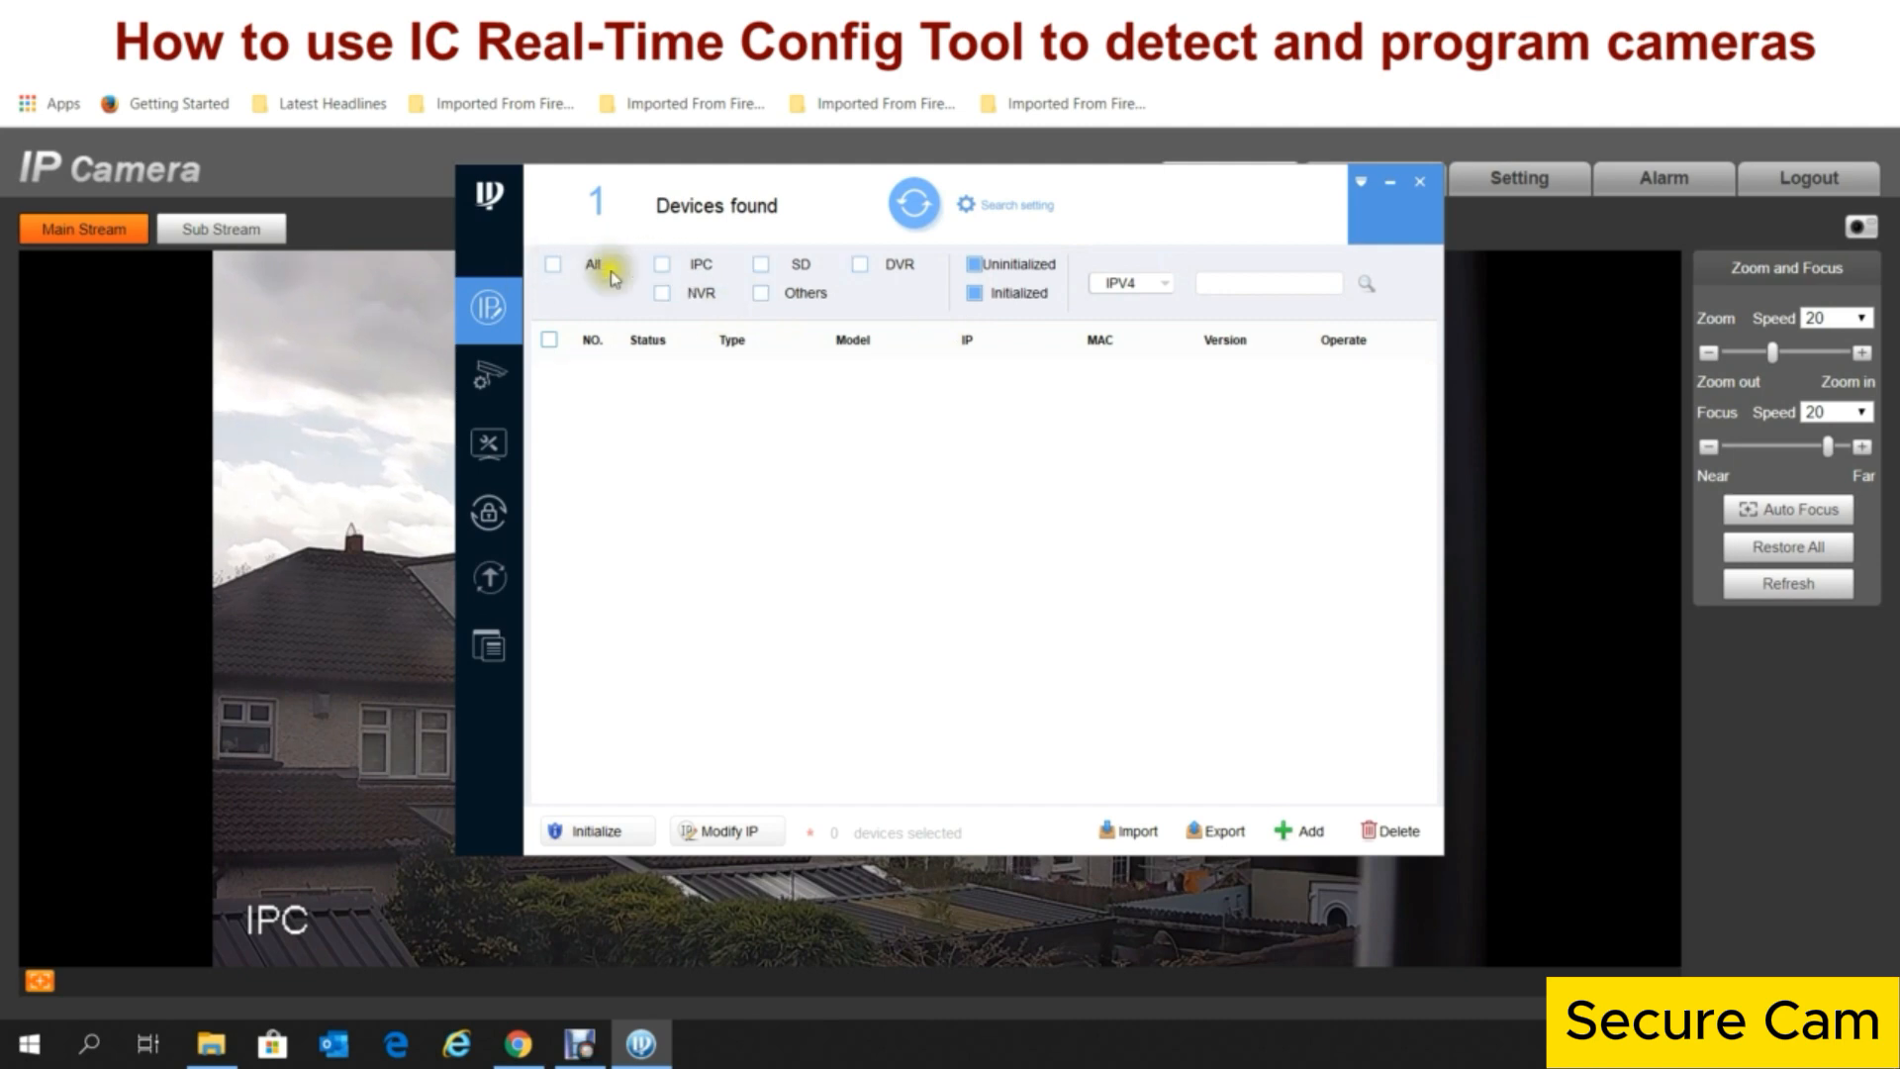
click(660, 267)
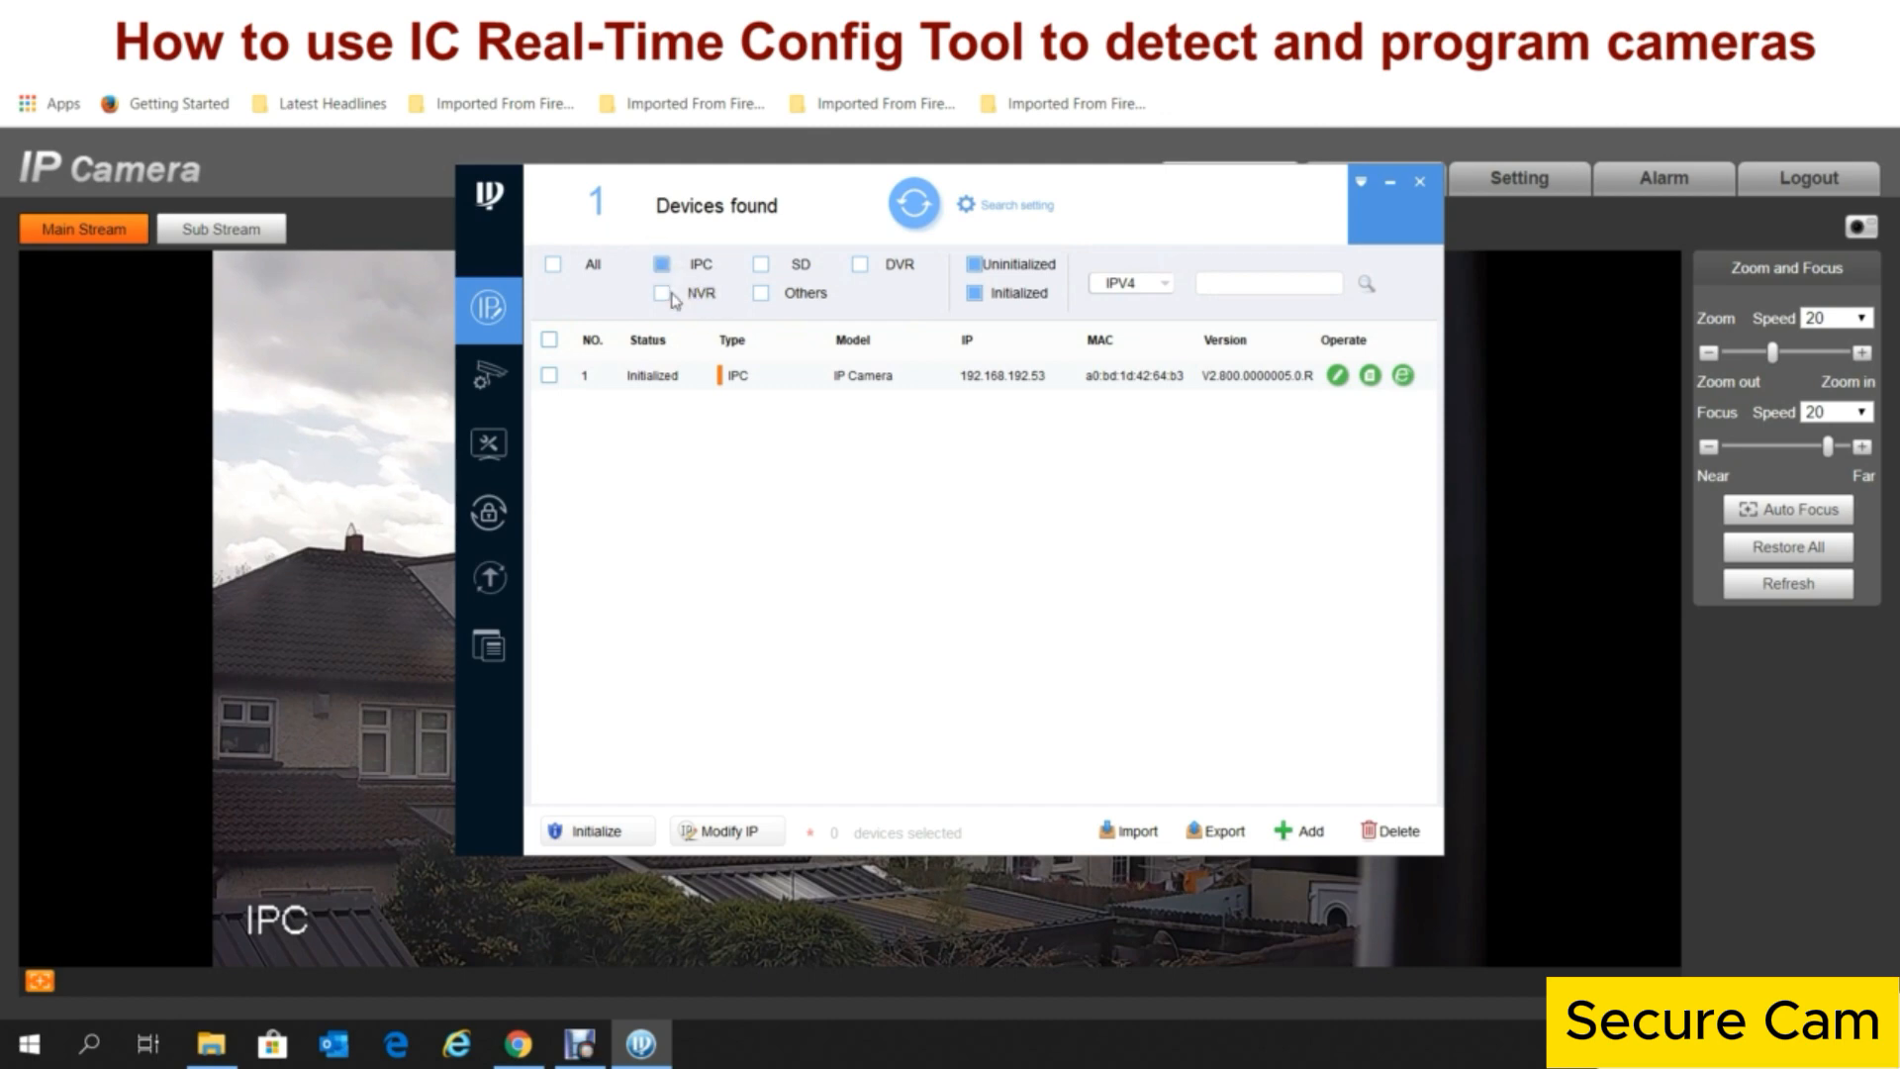
click(711, 267)
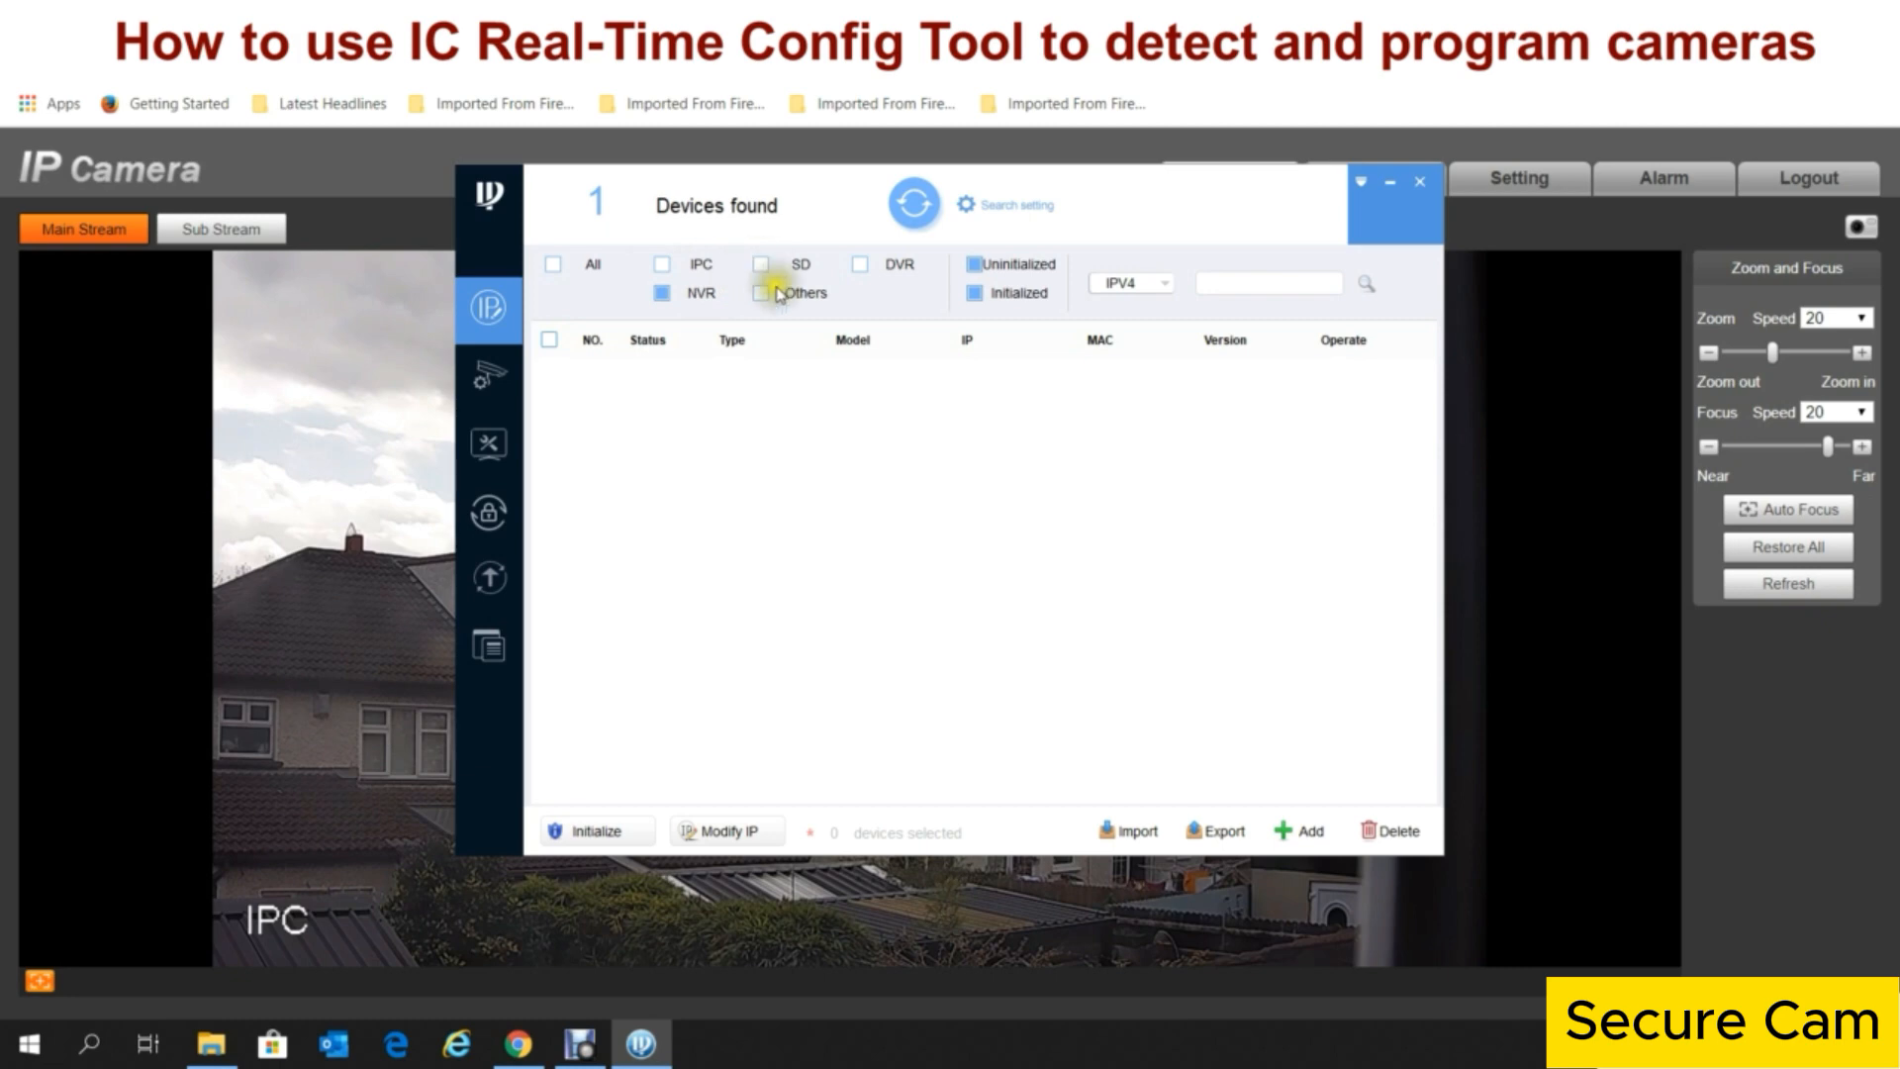
click(862, 264)
click(662, 293)
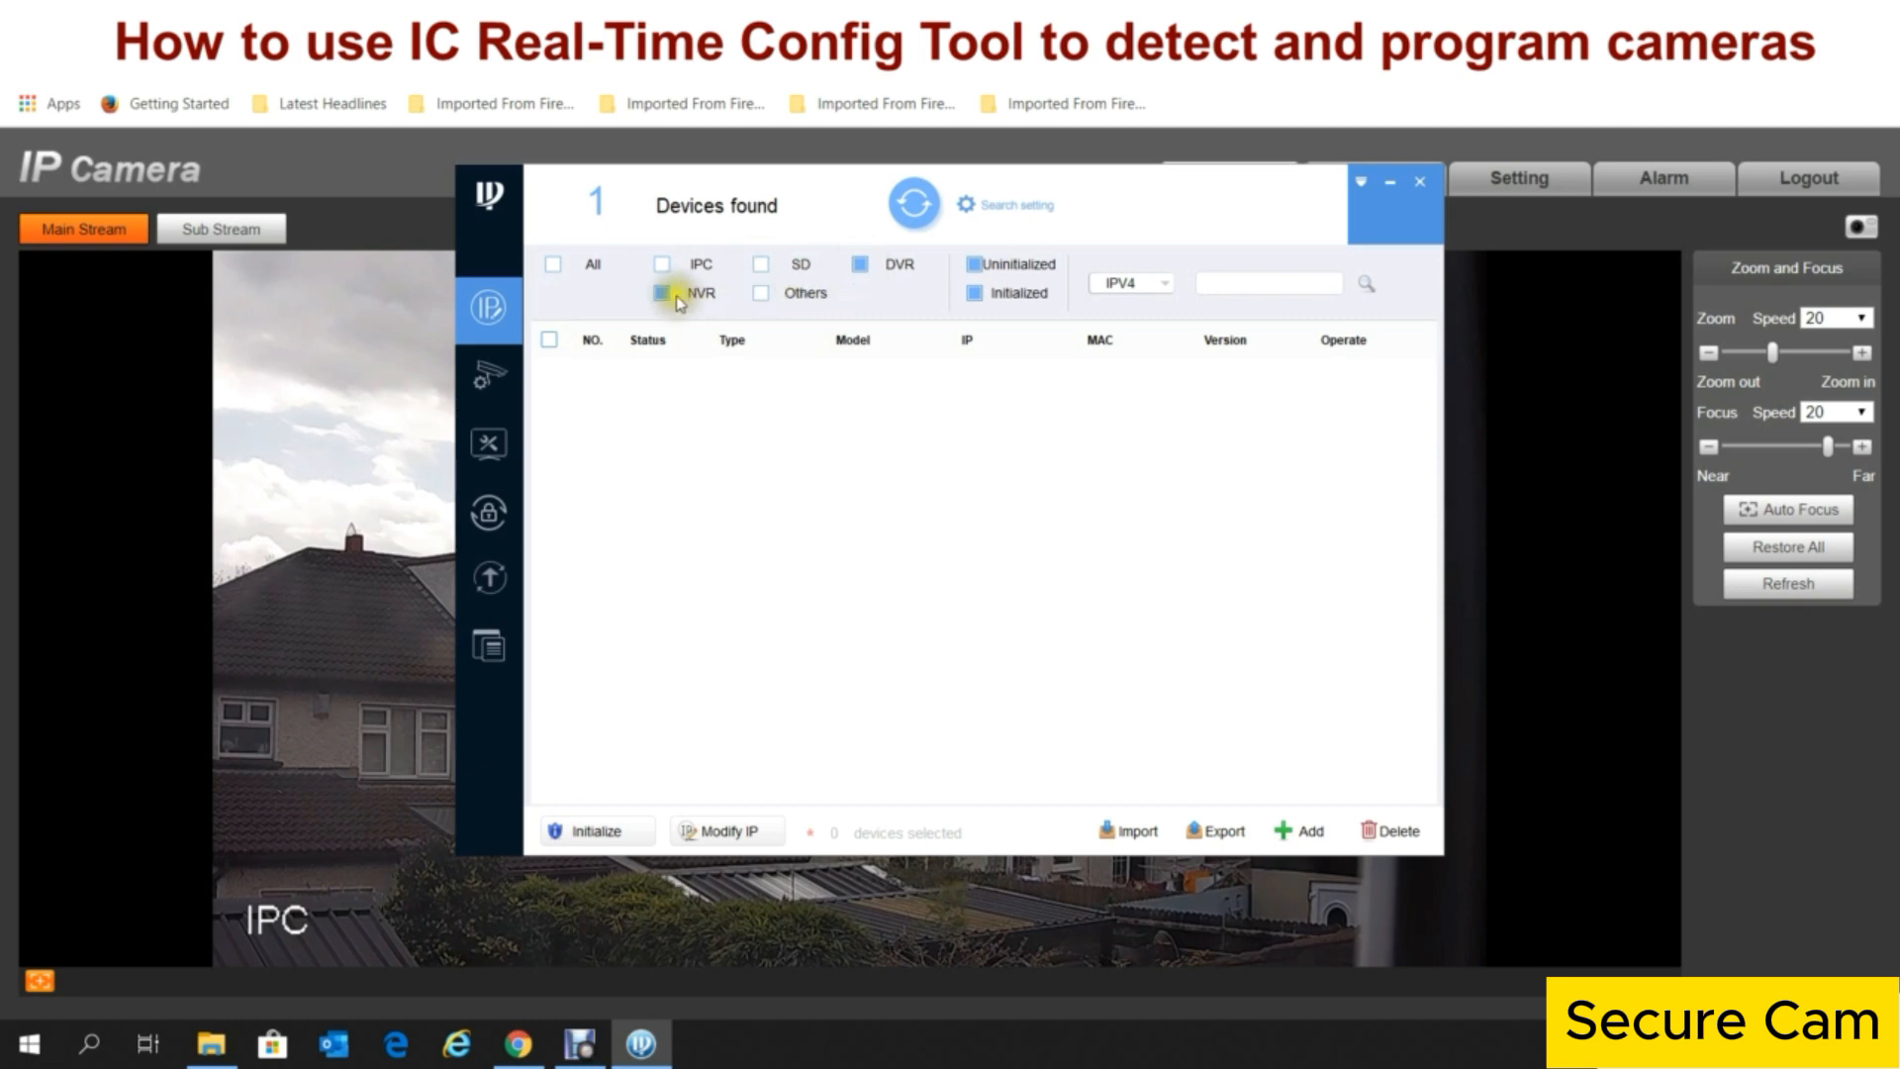
click(664, 264)
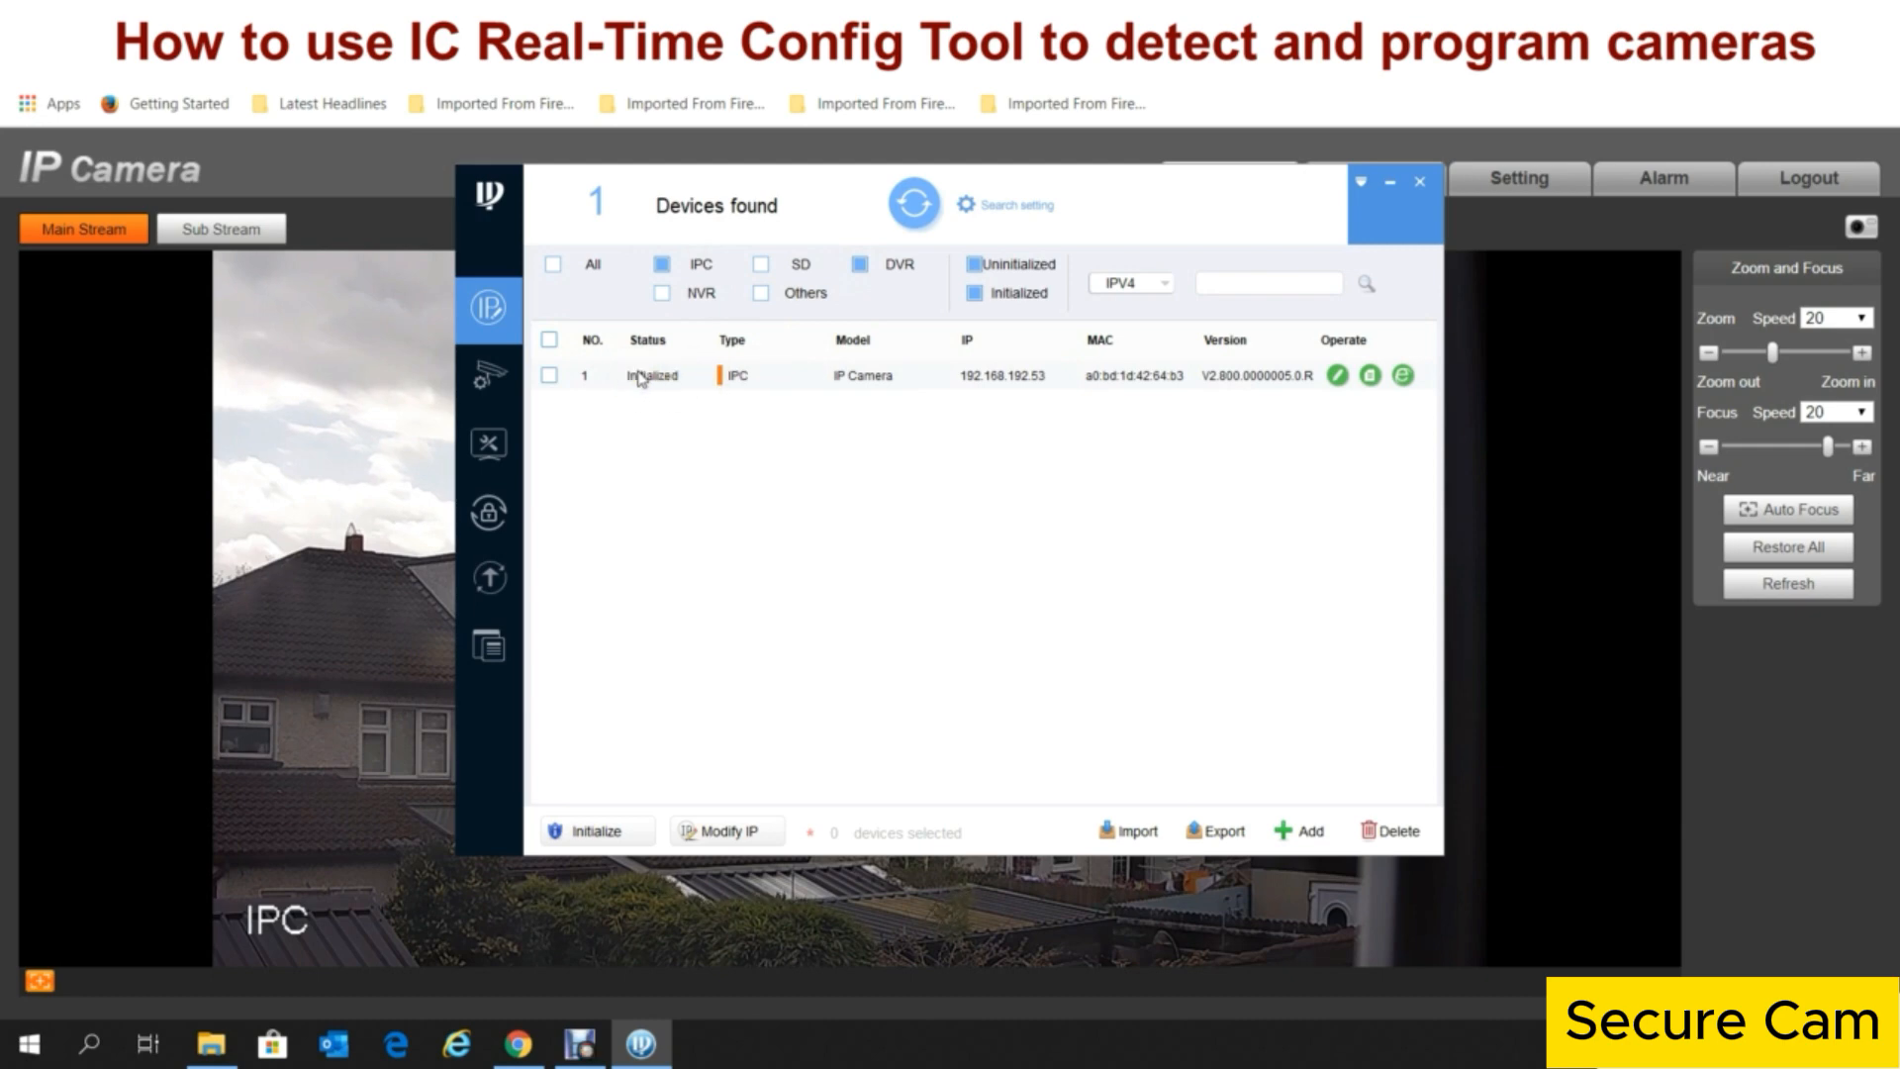
click(550, 375)
Step: Switch the device list's address filter to IPV6 and return it to IPV4
click(1166, 286)
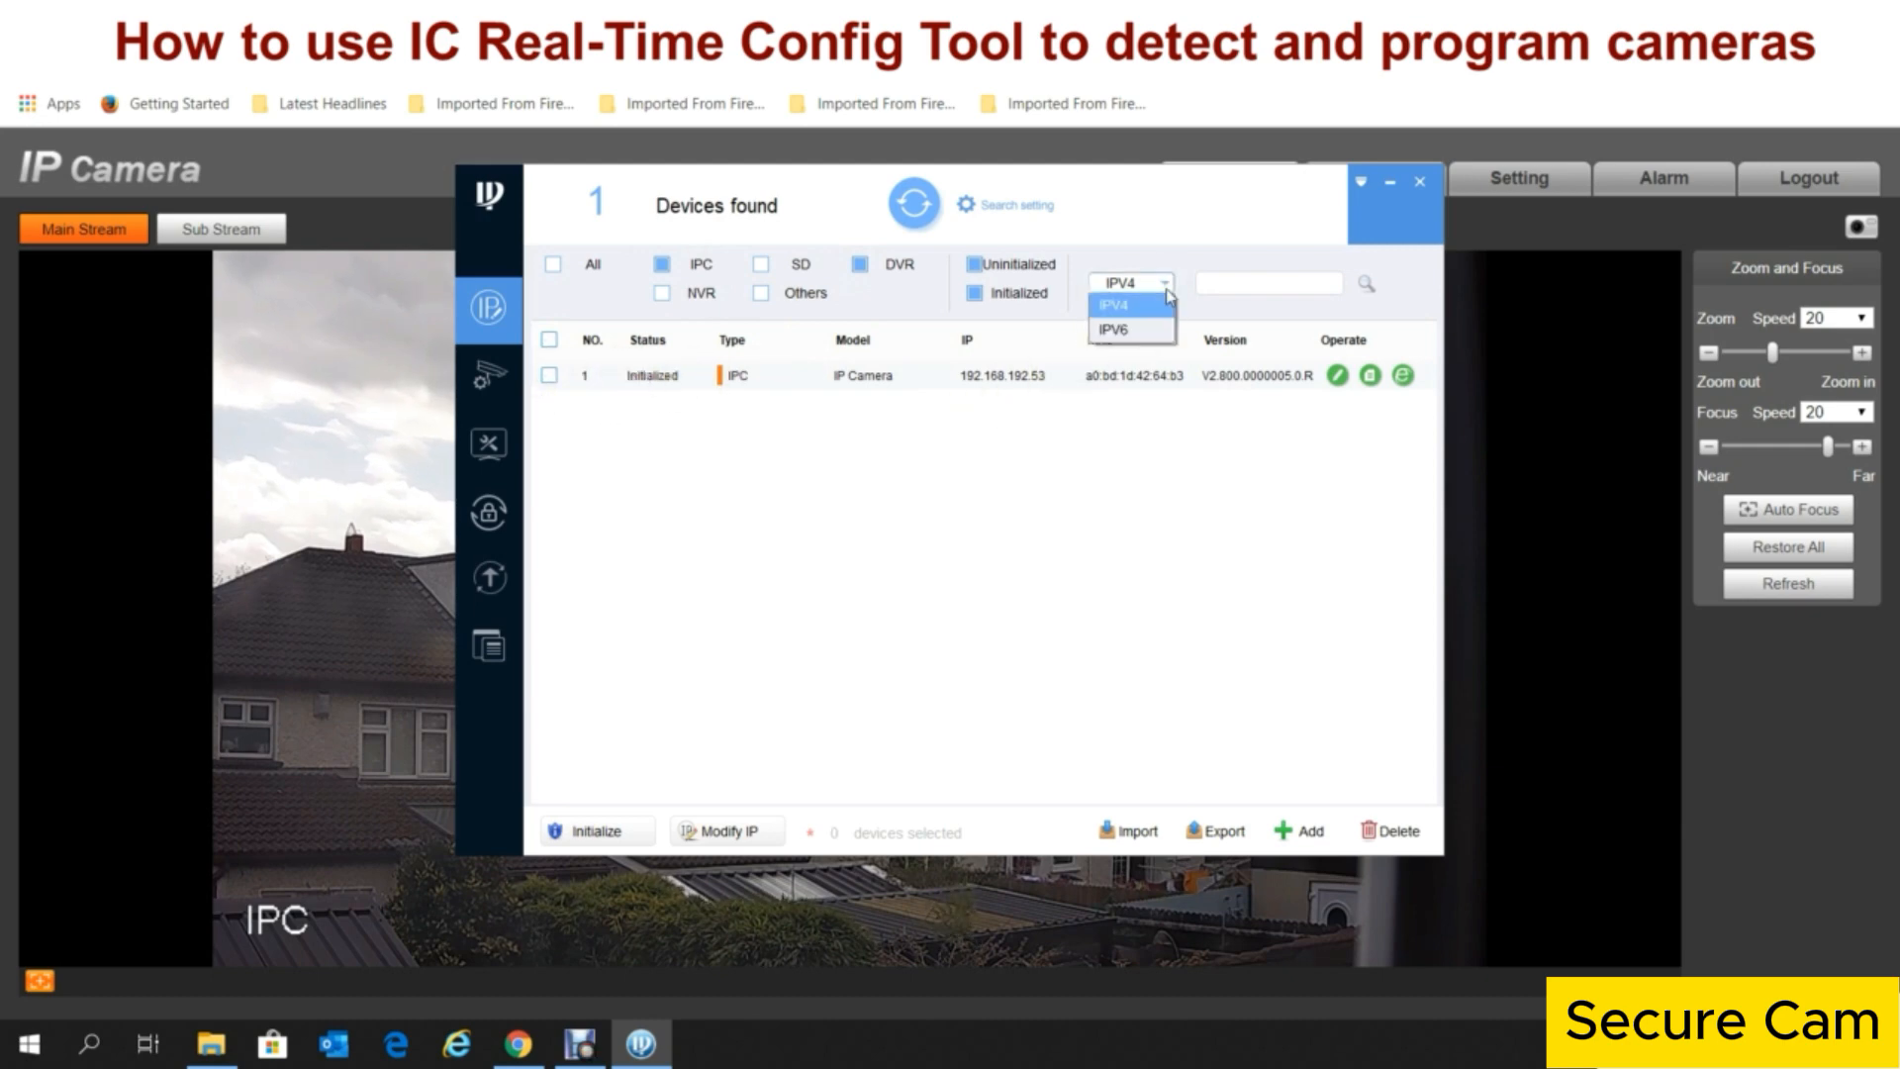
click(1148, 329)
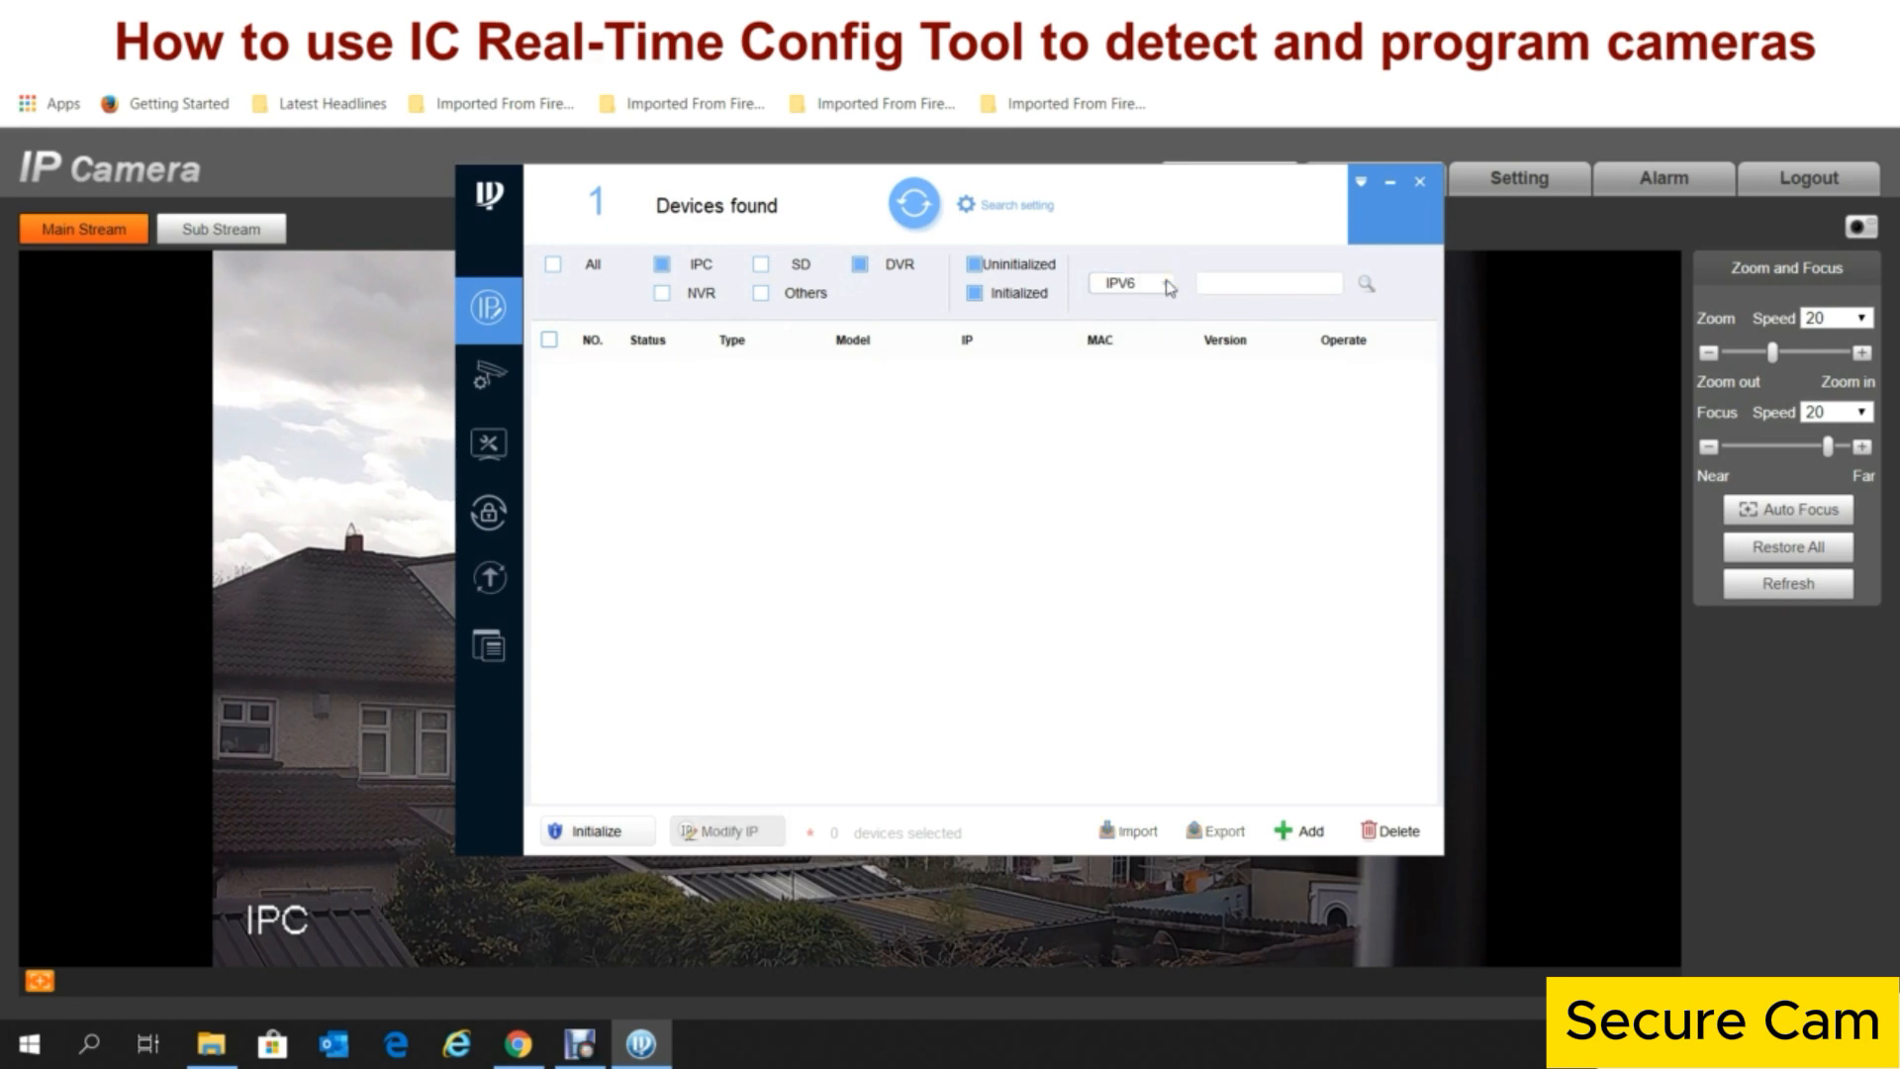
click(1170, 287)
click(1156, 309)
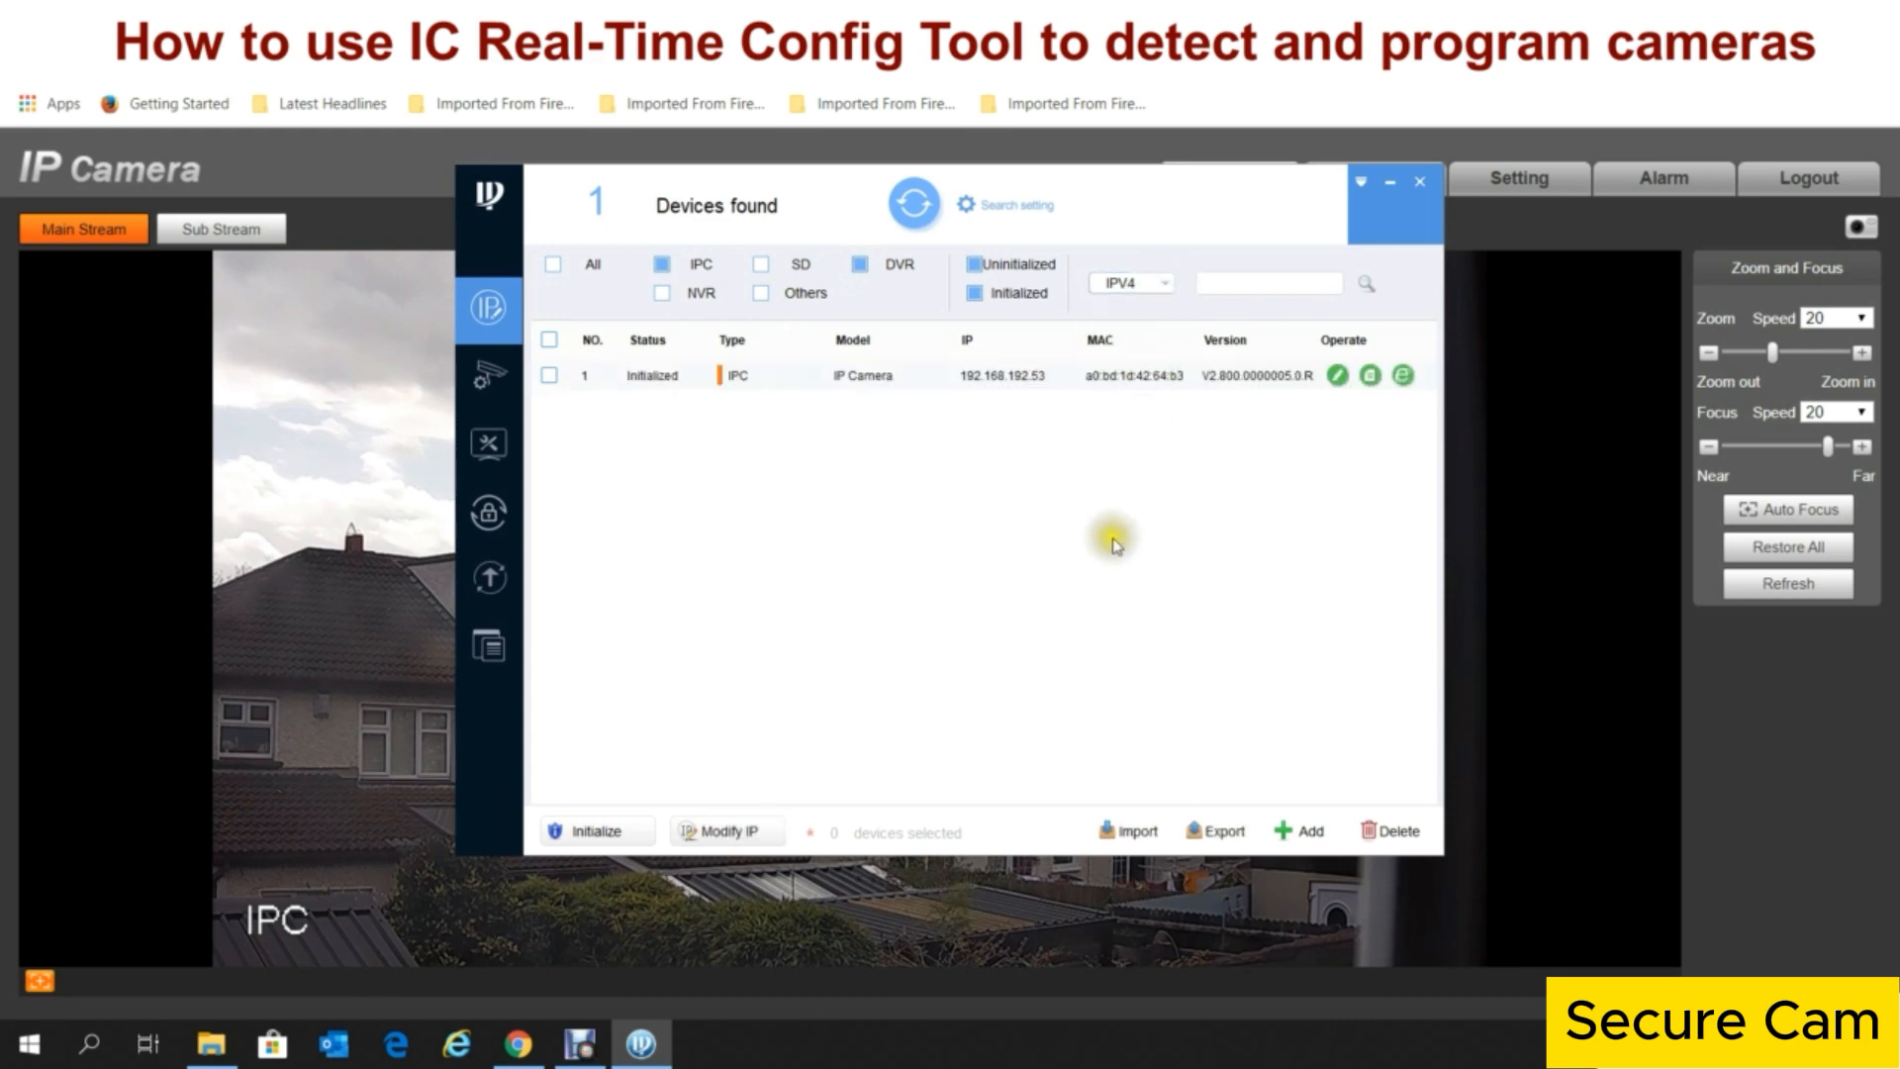